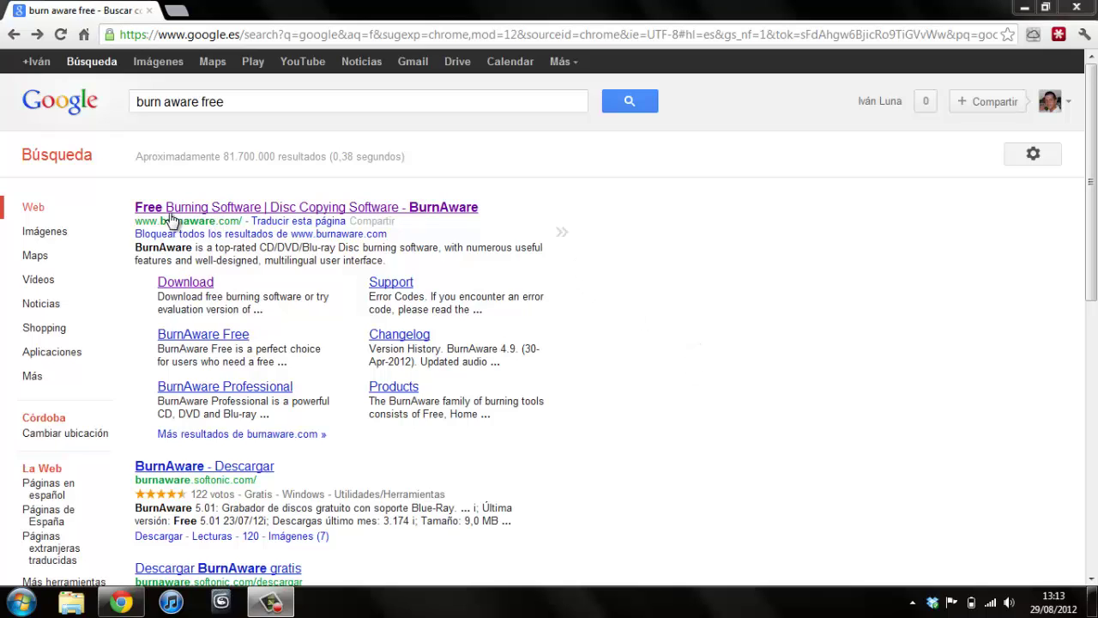
Open the BurnAware site from the search results and download the BurnAware Free edition from its Downloads page
click(256, 101)
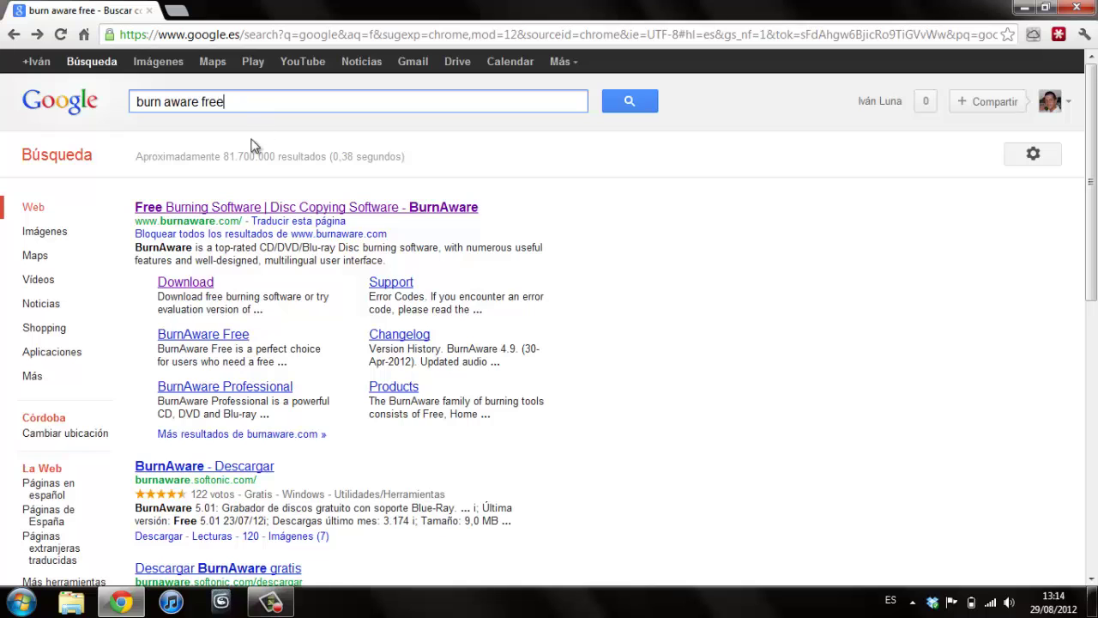
click(266, 215)
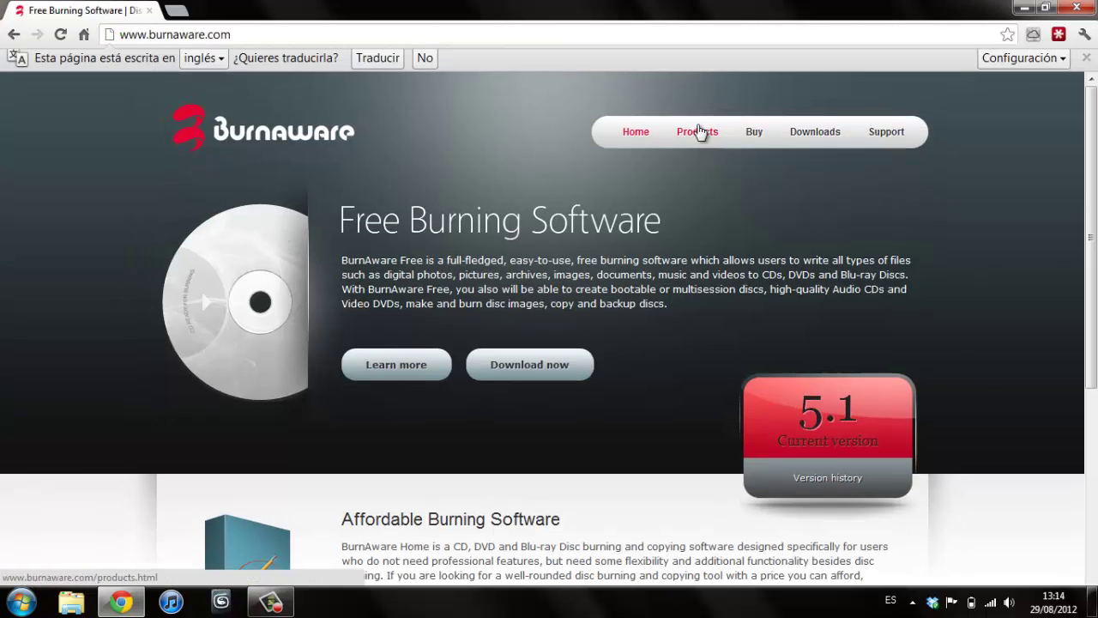
click(814, 148)
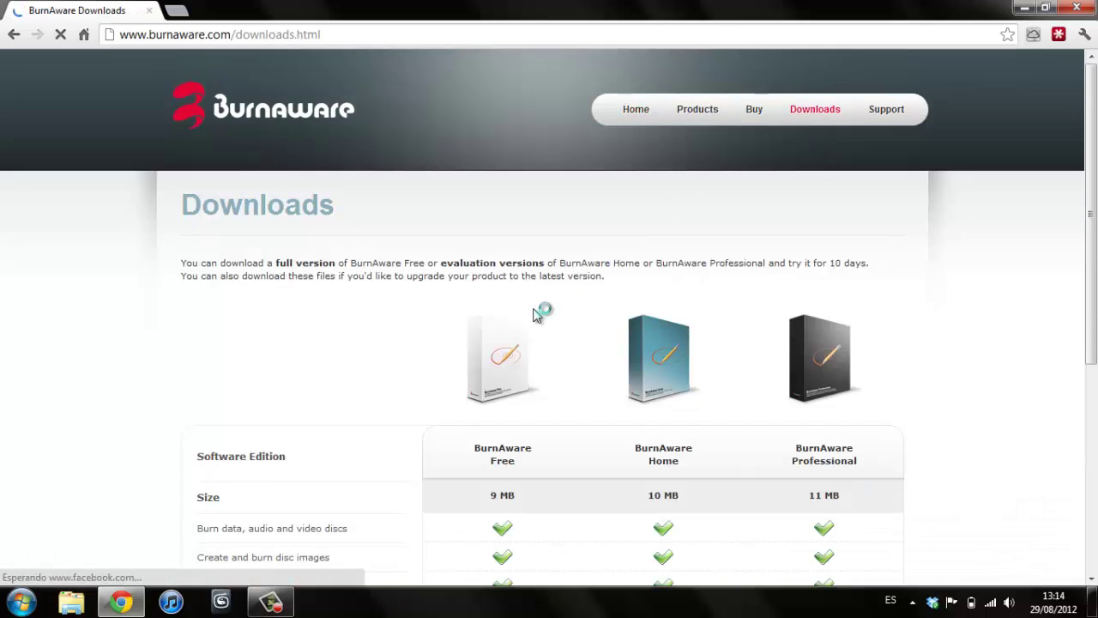
scroll(532, 324, down, 4)
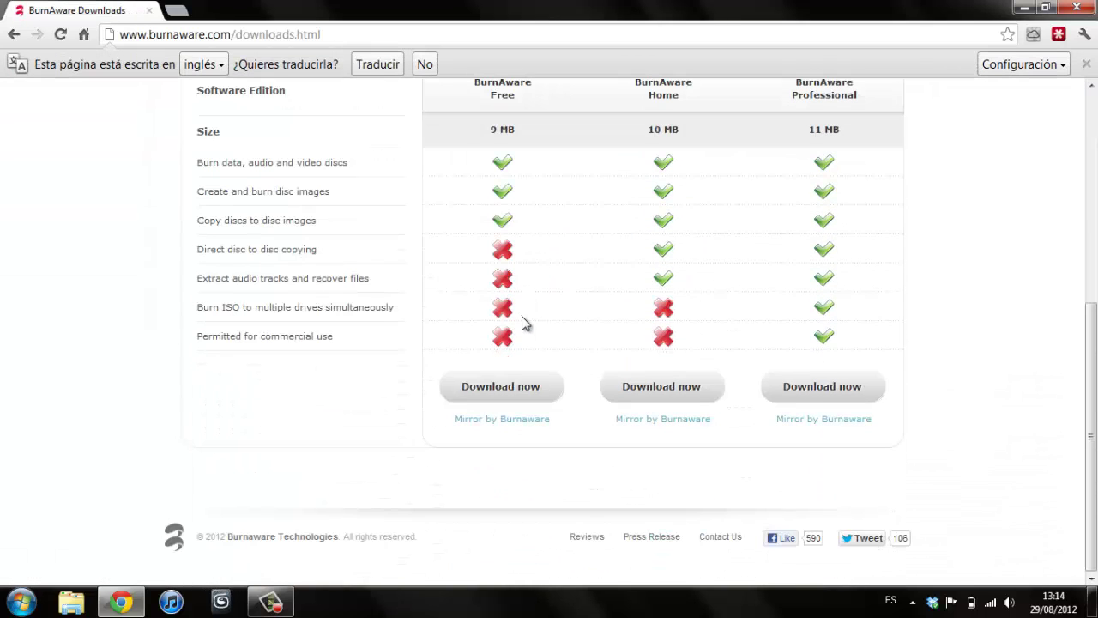
click(501, 386)
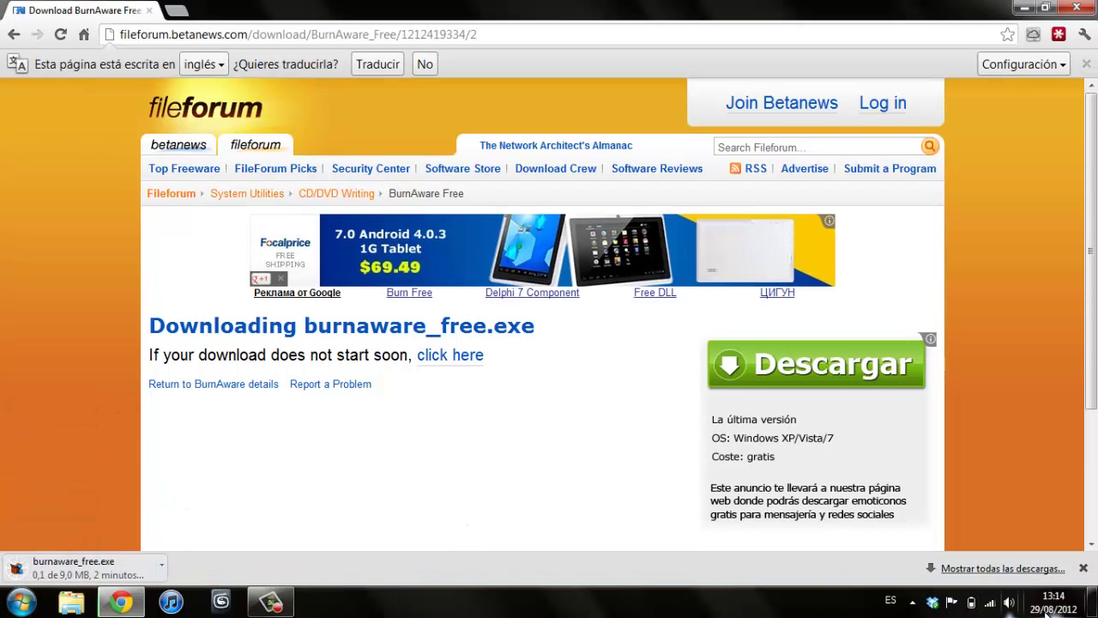
click(1083, 568)
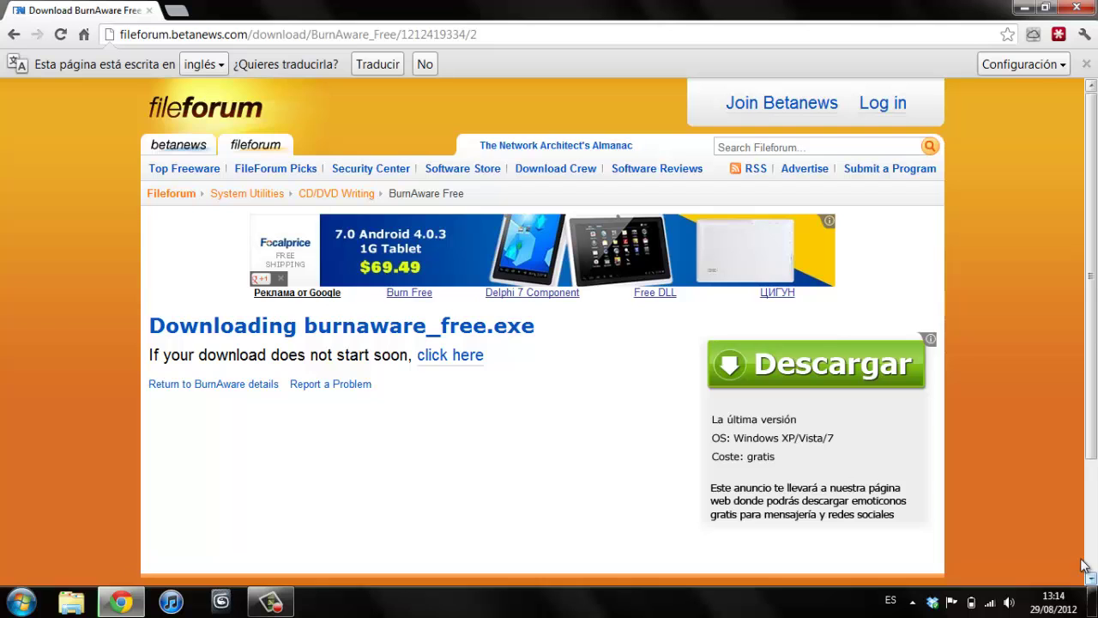
Switch from the browser to the desktop and launch BurnAware Free, repositioning its window higher on the desktop
click(1020, 8)
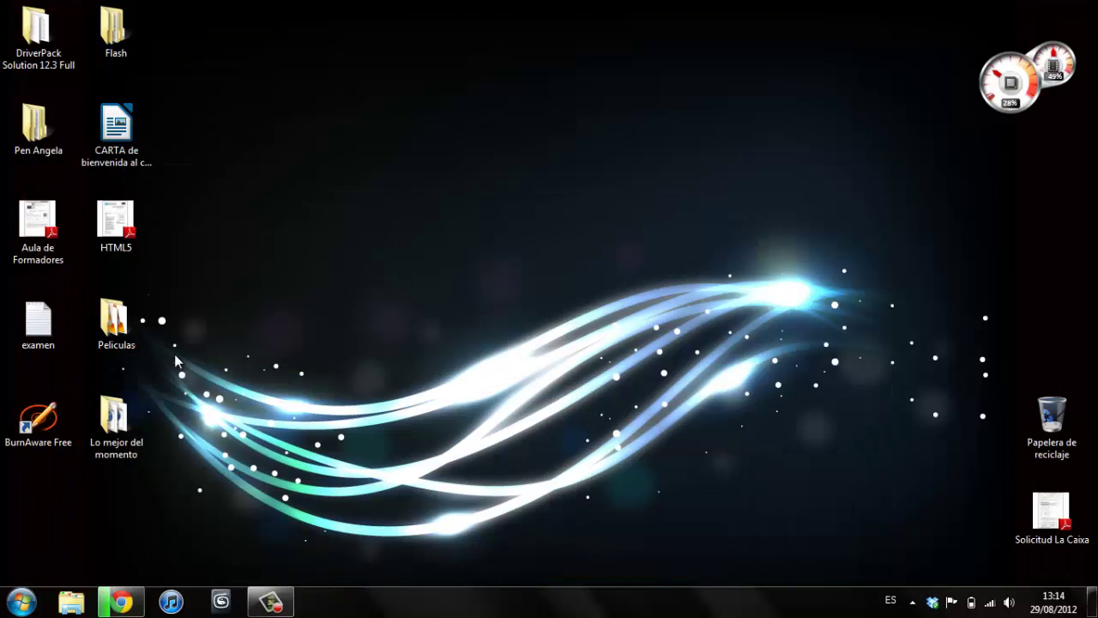
double_click(39, 429)
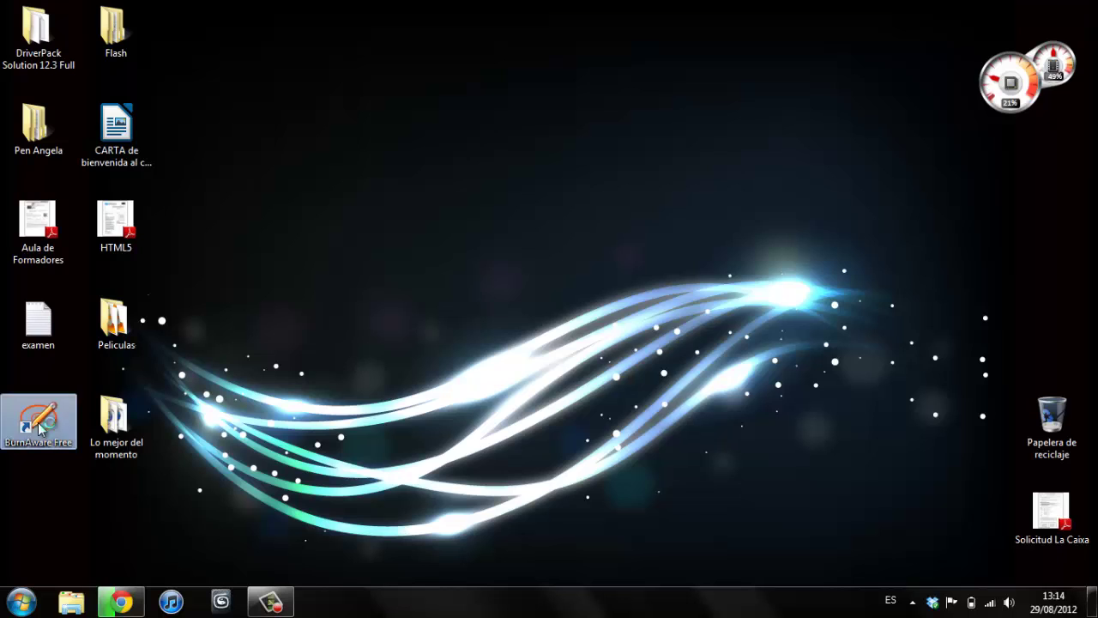
drag(539, 133, 559, 76)
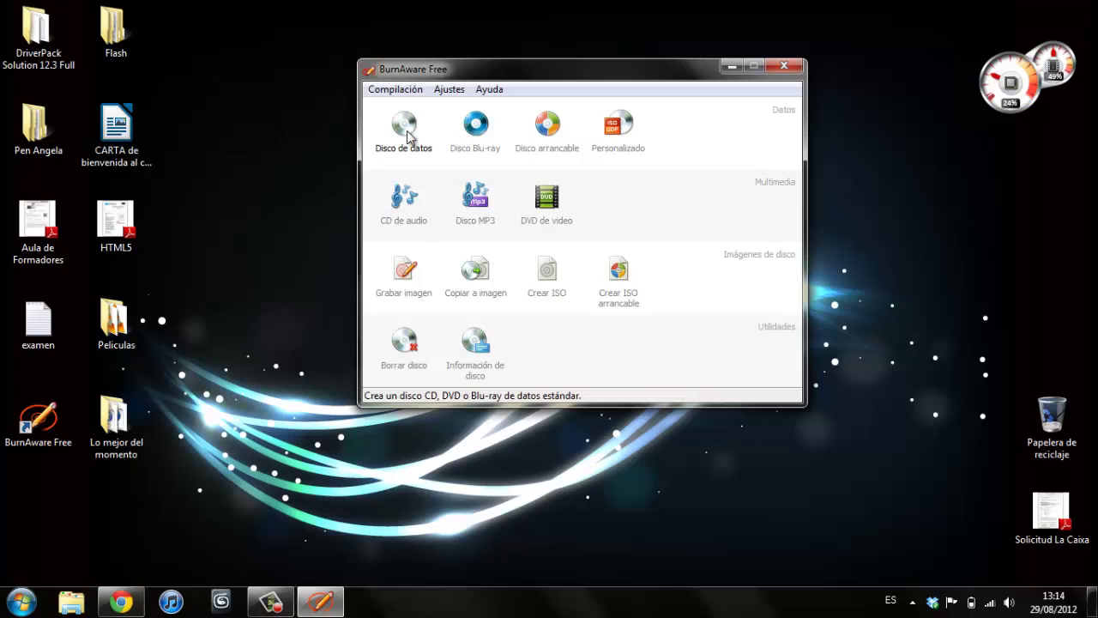
Start an audio CD compilation and open the desktop folder Lo mejor del momento side by side with it
click(398, 206)
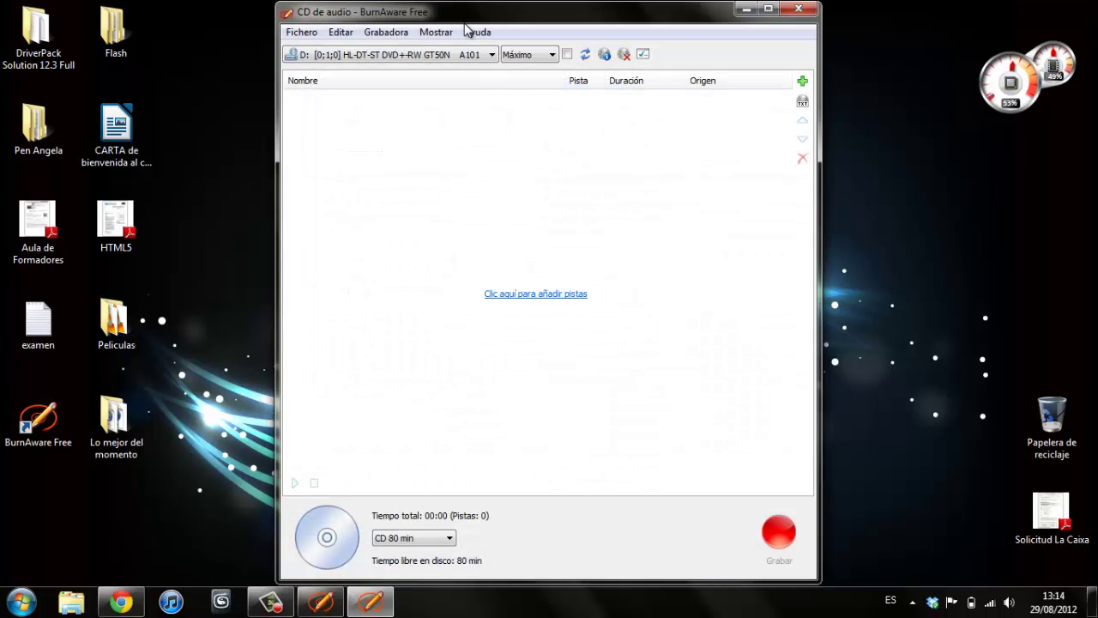
drag(469, 16, 745, 16)
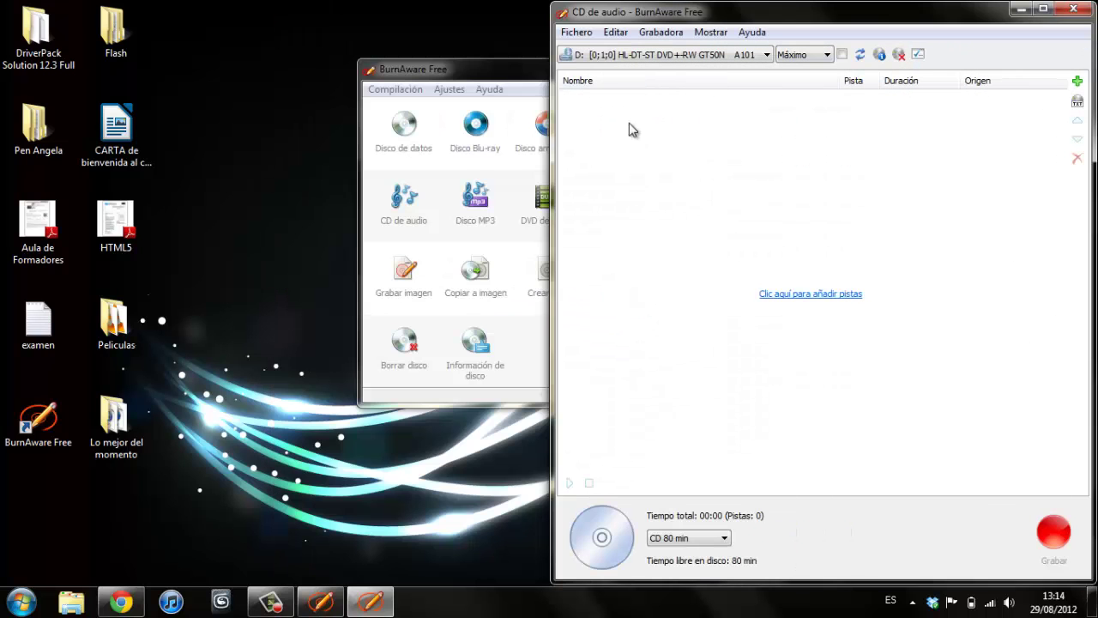
click(112, 429)
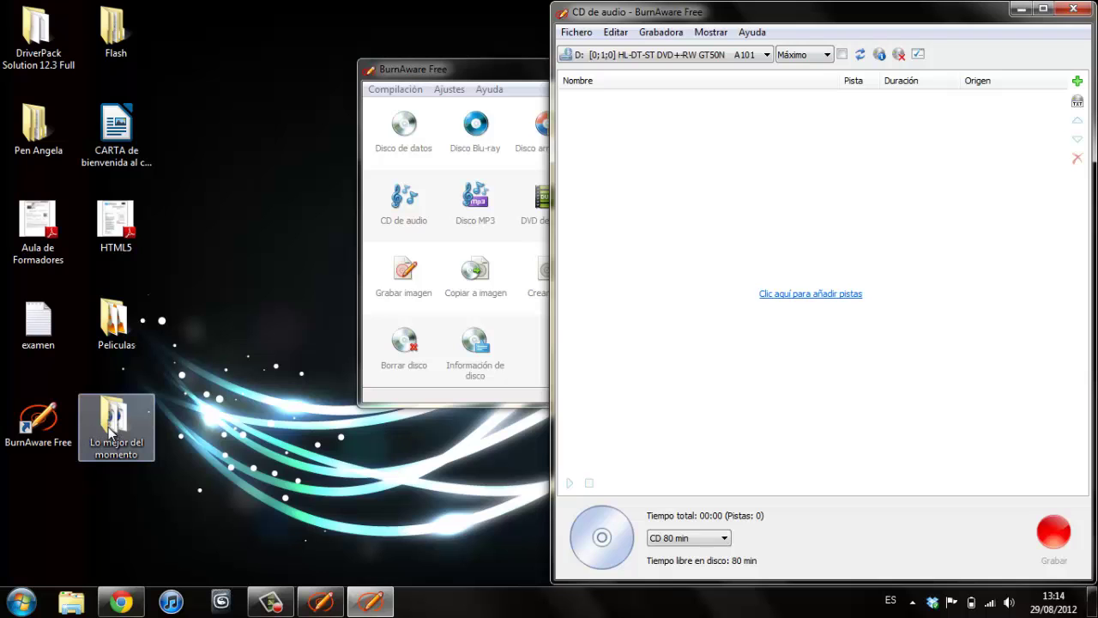
double_click(110, 434)
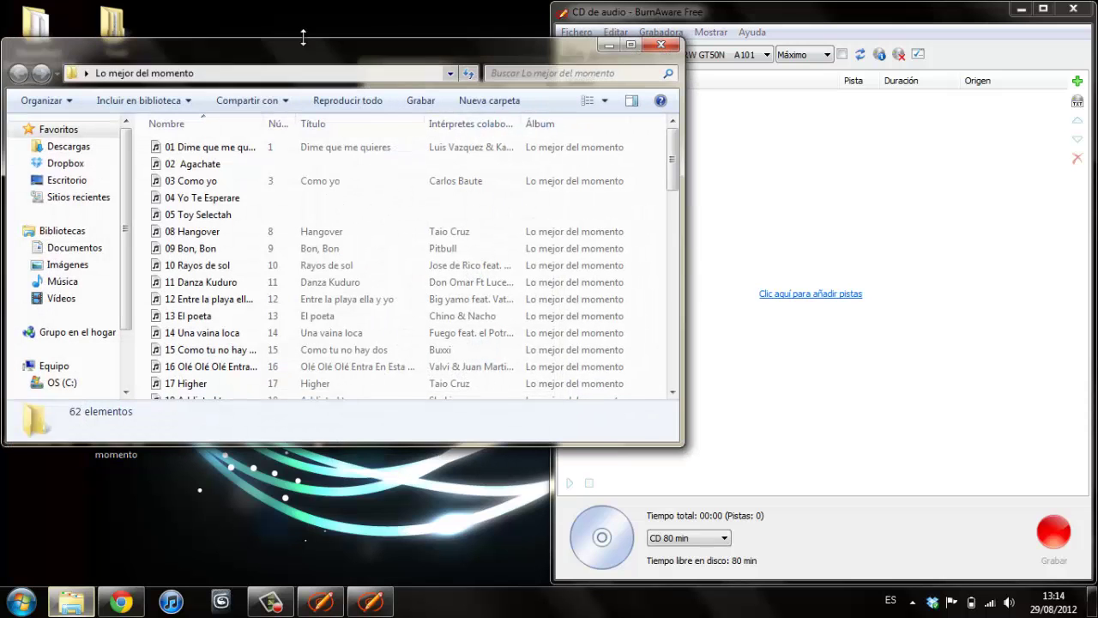
drag(8, 9, 3, 44)
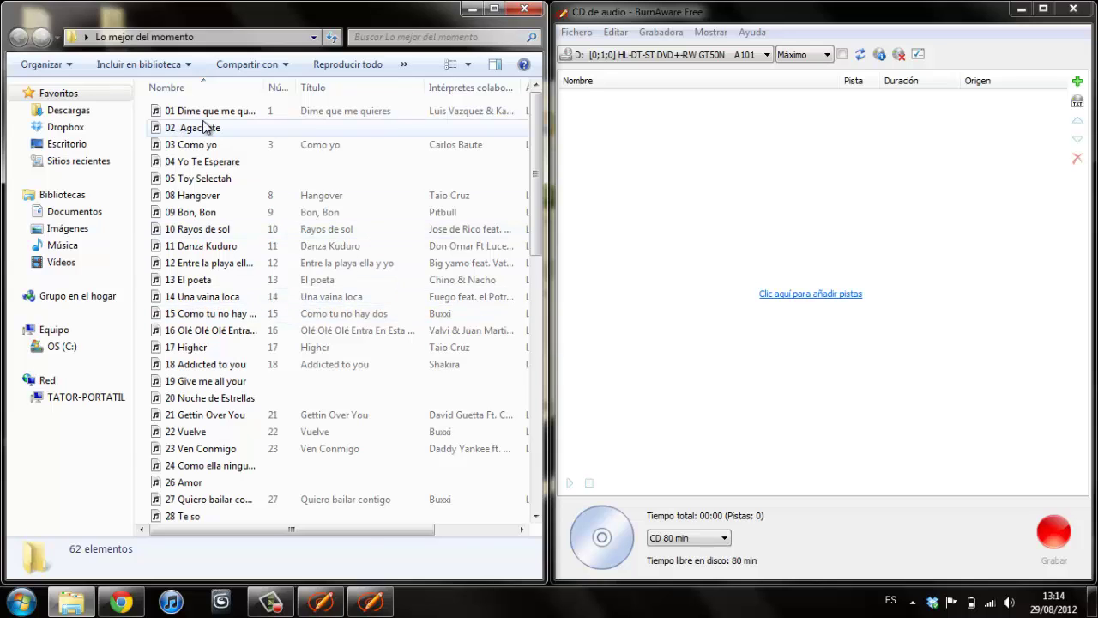
Add songs 01, 08, 11 and 15 from the folder to the audio CD and keep the disc size at CD 80 min
drag(208, 113, 786, 171)
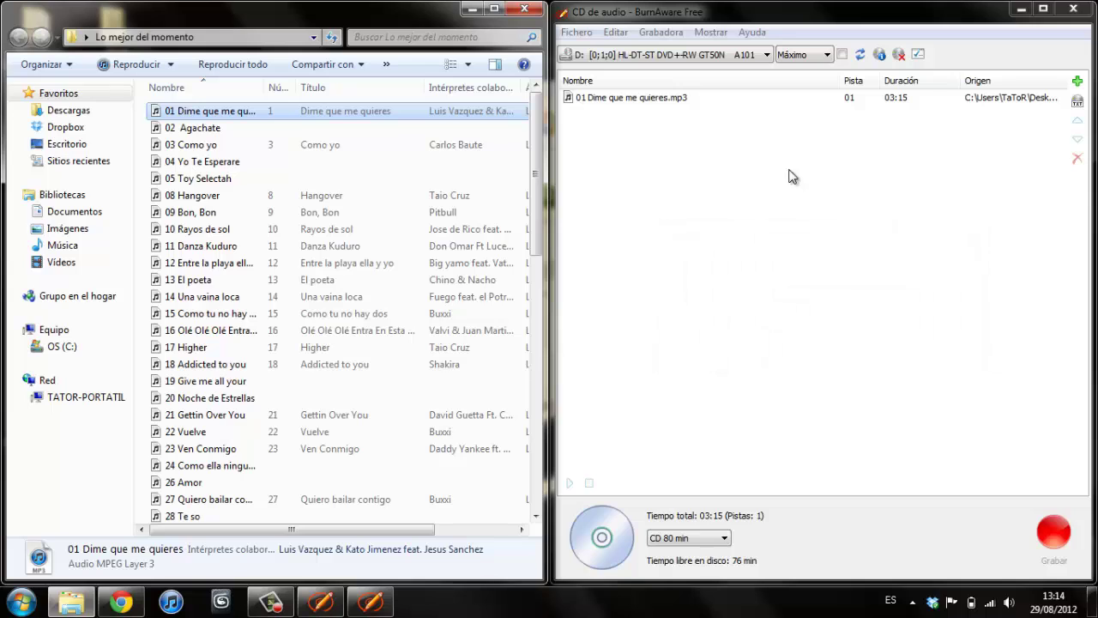
drag(219, 199, 686, 198)
drag(183, 251, 633, 268)
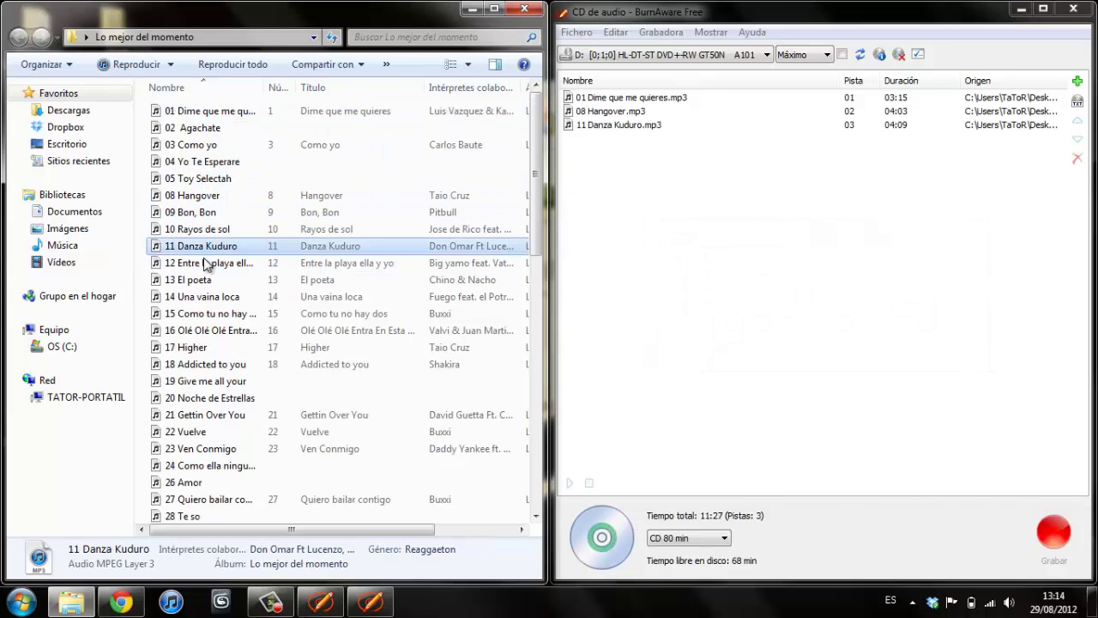
drag(185, 314, 703, 208)
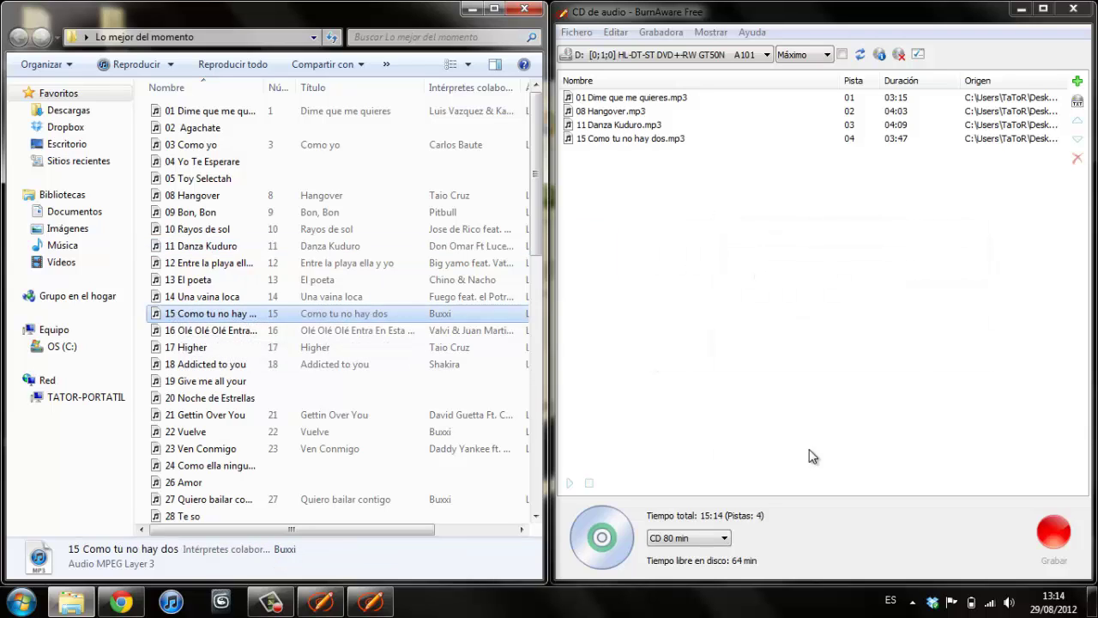
click(712, 539)
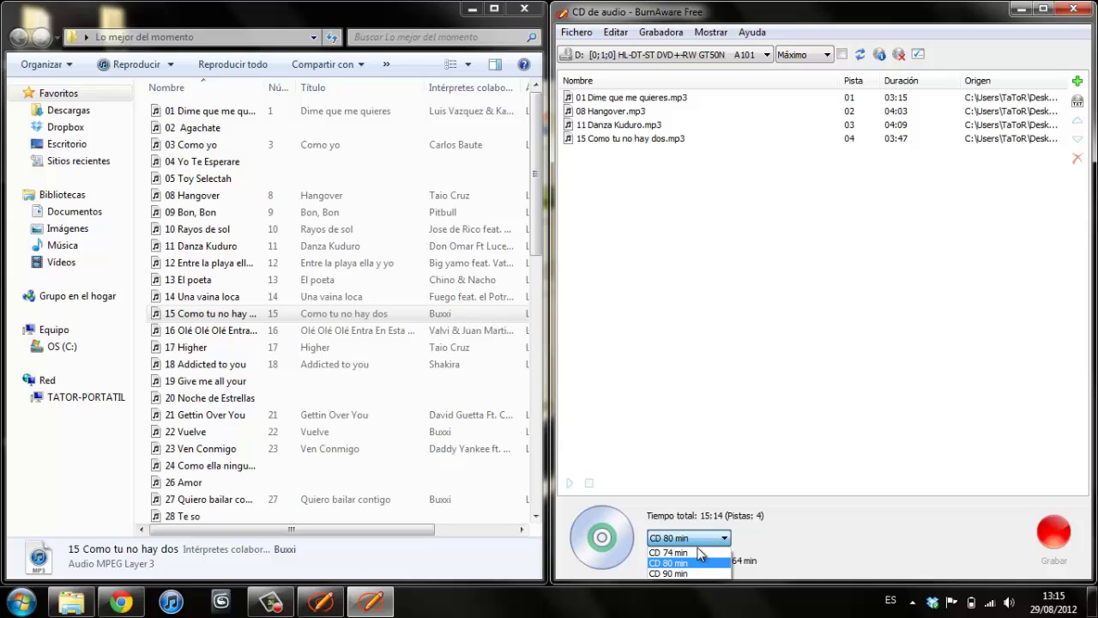
click(695, 563)
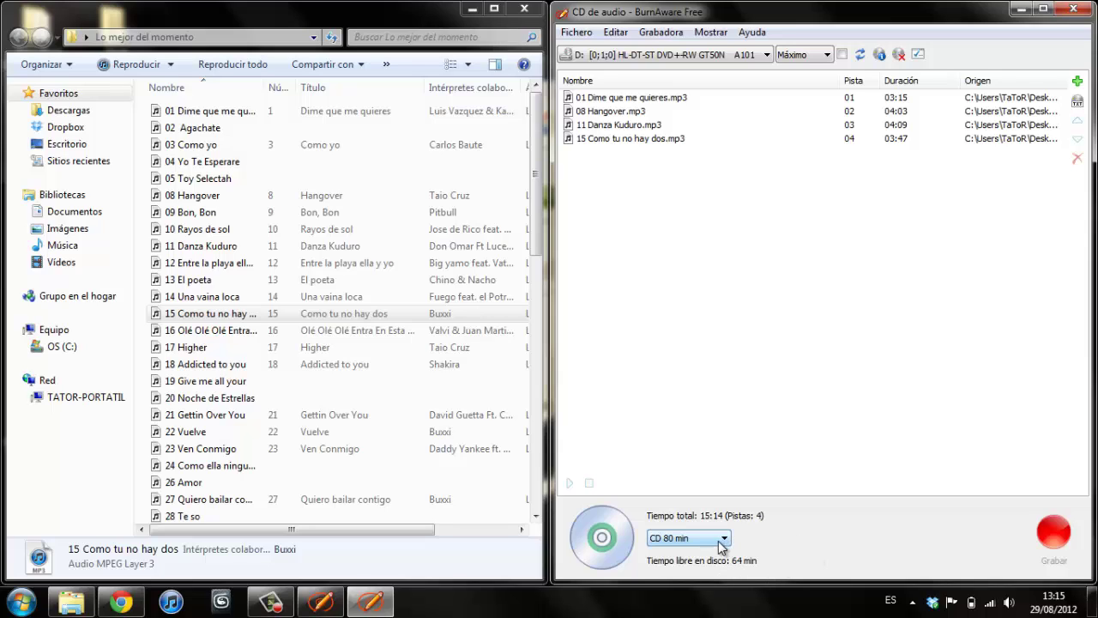
Add the consecutive songs from 16 Olé Olé Olé Entra En Esta Fiesta through 32 Quitate el top to the audio CD
click(190, 330)
scroll(228, 383, down, 2)
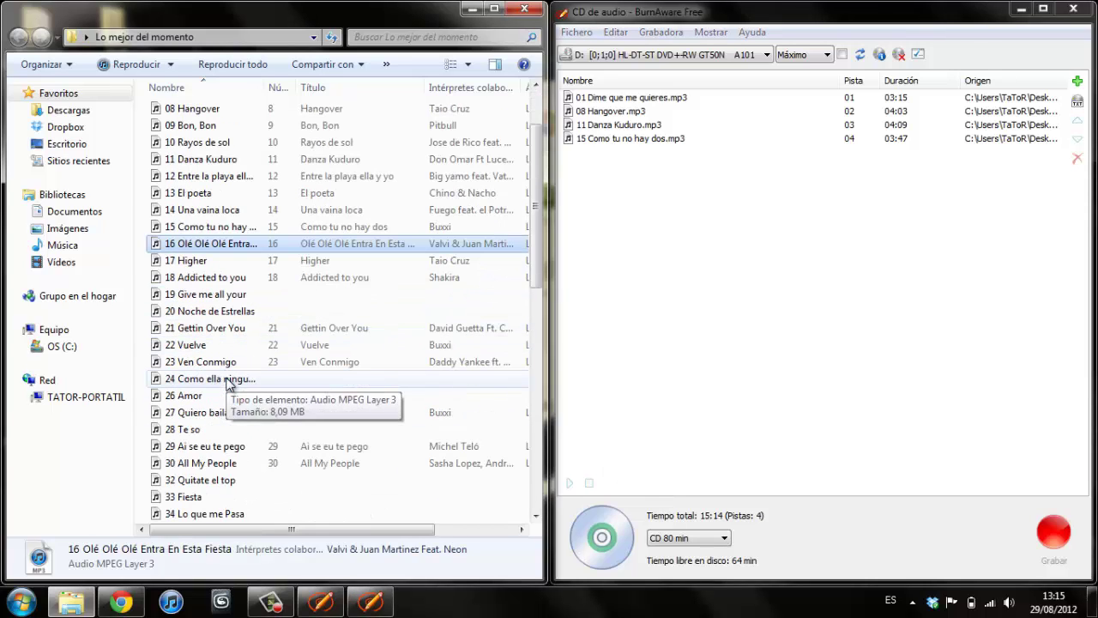
shift+click(202, 480)
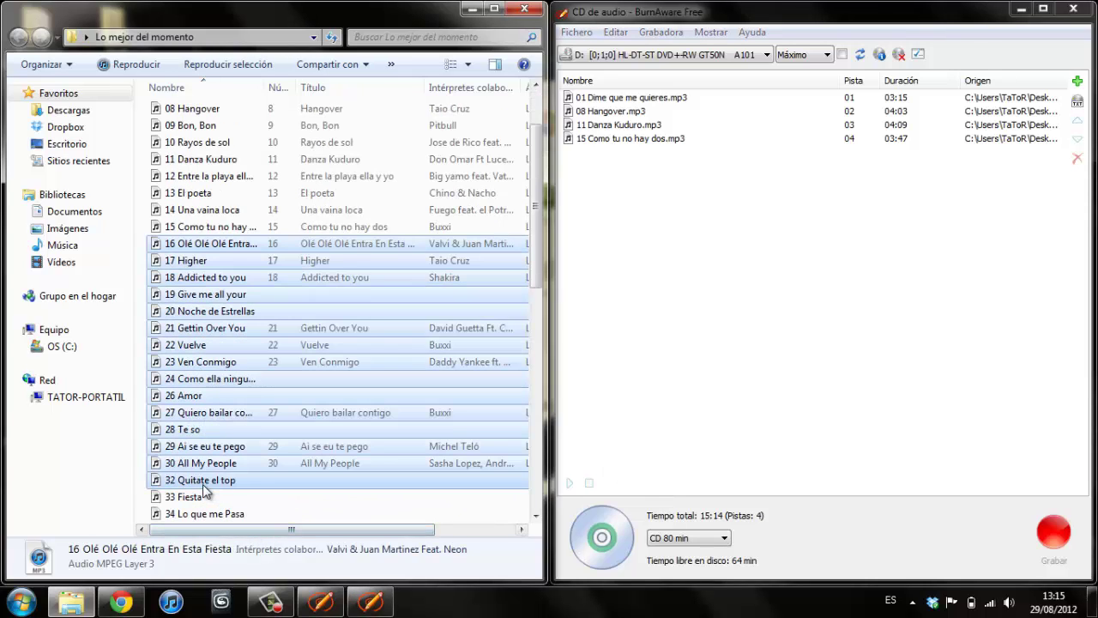
drag(188, 257, 783, 208)
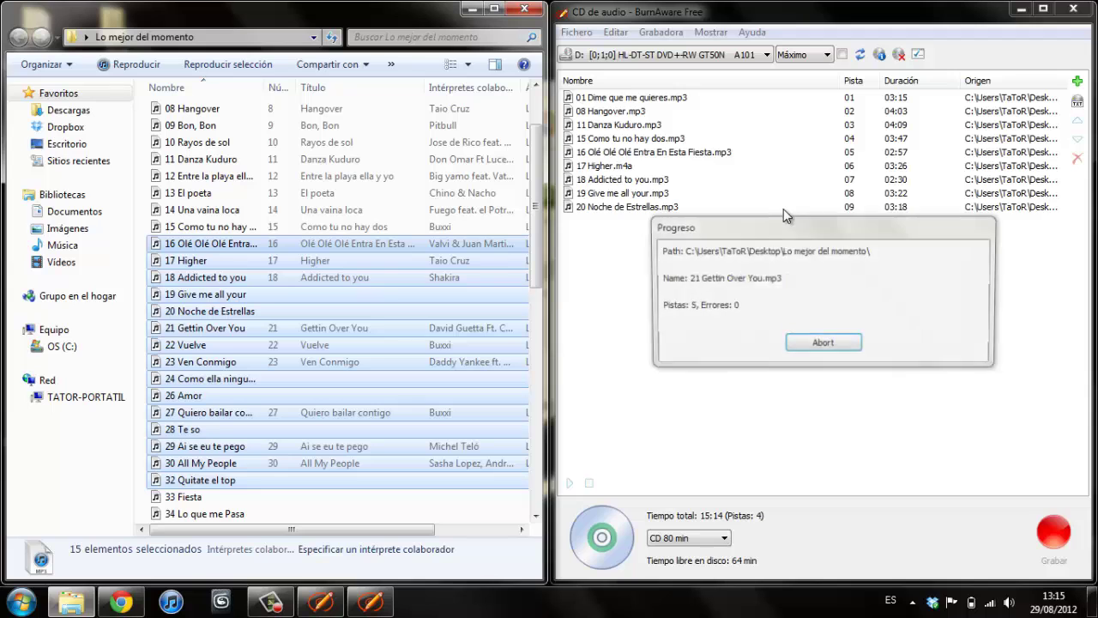
Add songs 35 ella no sigue modas, 36 Te fuiste and 37 Balada Boa to the audio CD
scroll(361, 369, down, 2)
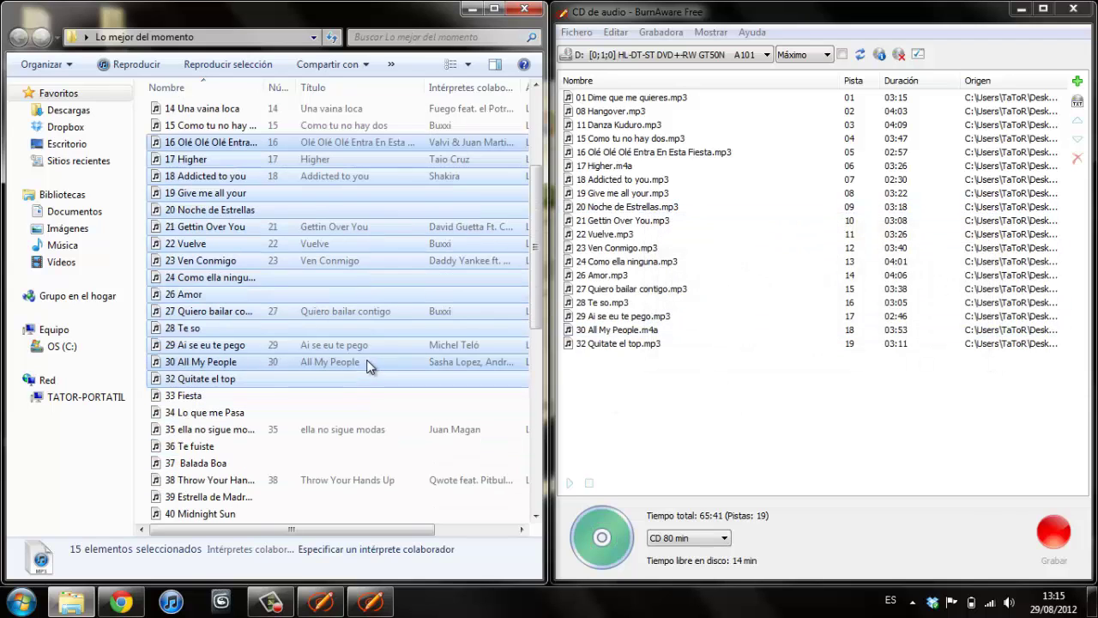
click(220, 463)
shift+click(221, 433)
drag(220, 433, 703, 429)
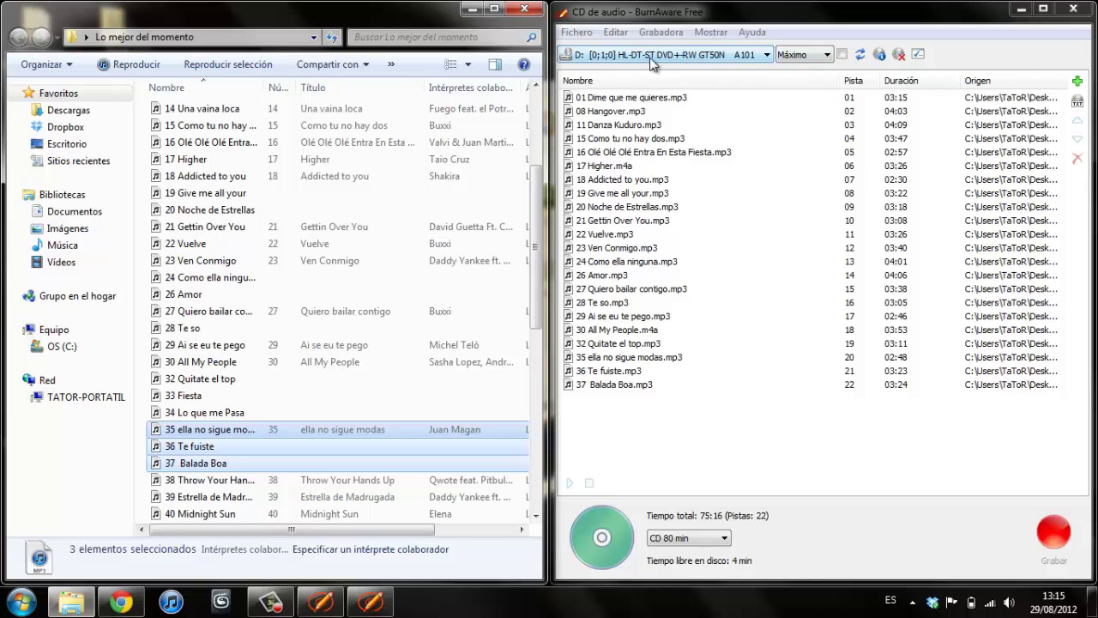
Set the audio CD's burn speed to 16x and close its compilation window
click(821, 56)
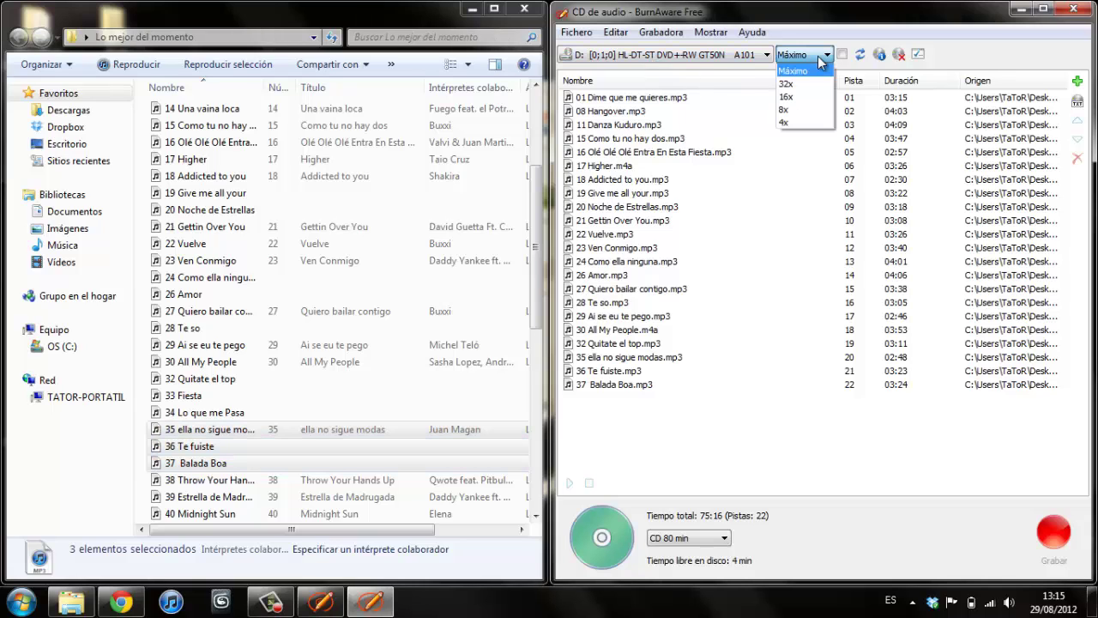
click(797, 98)
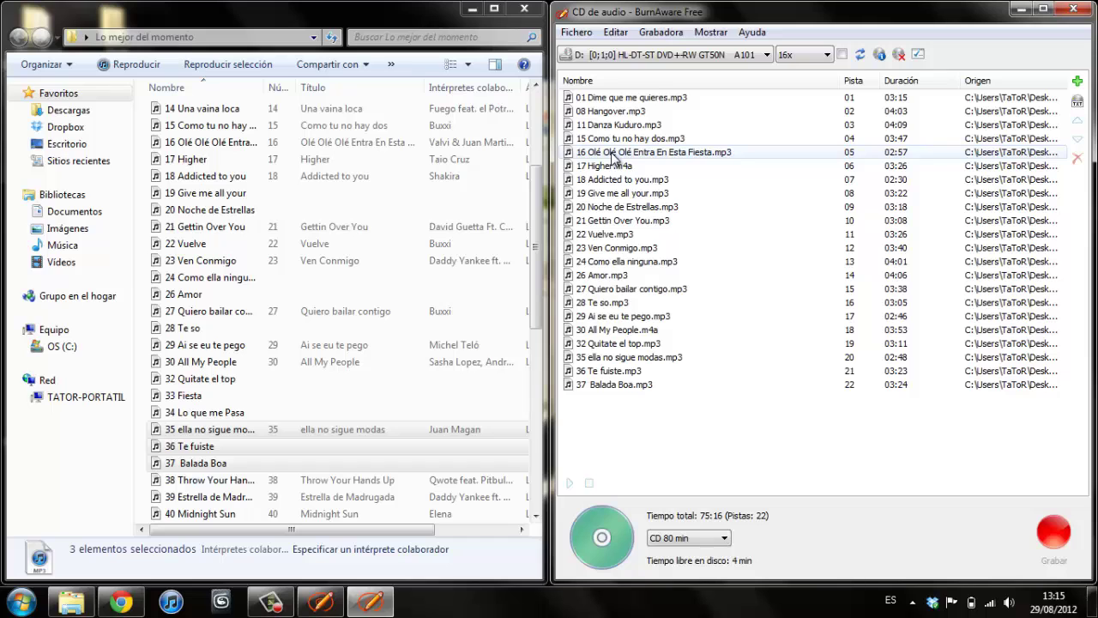
click(1074, 10)
click(589, 375)
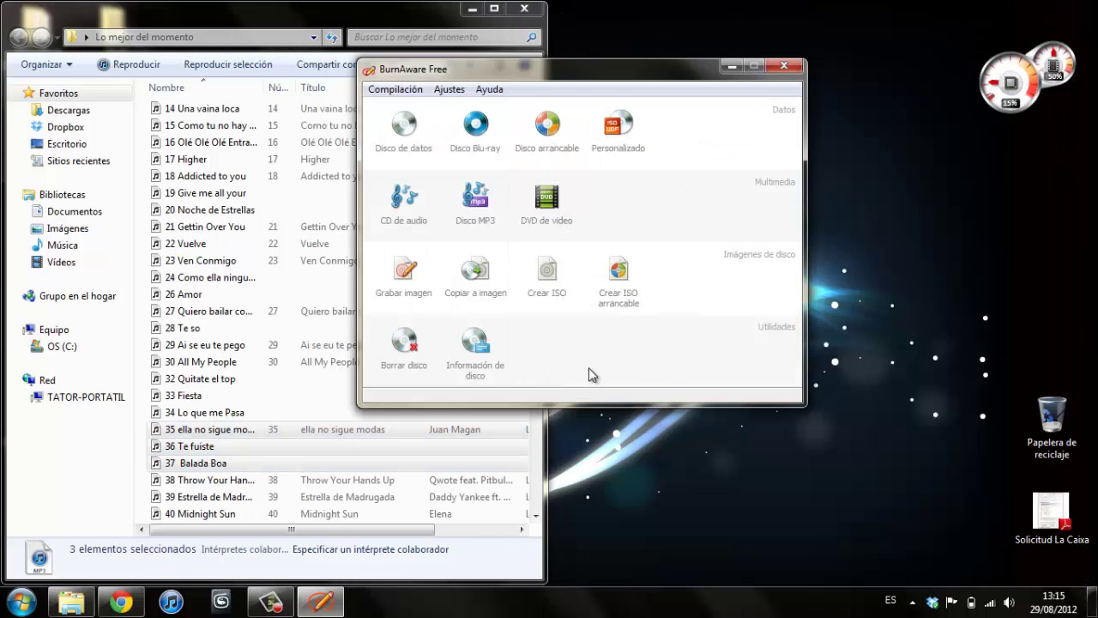
Start an MP3 disc compilation beside the song folder and keep its capacity at CD 700Mb
click(471, 196)
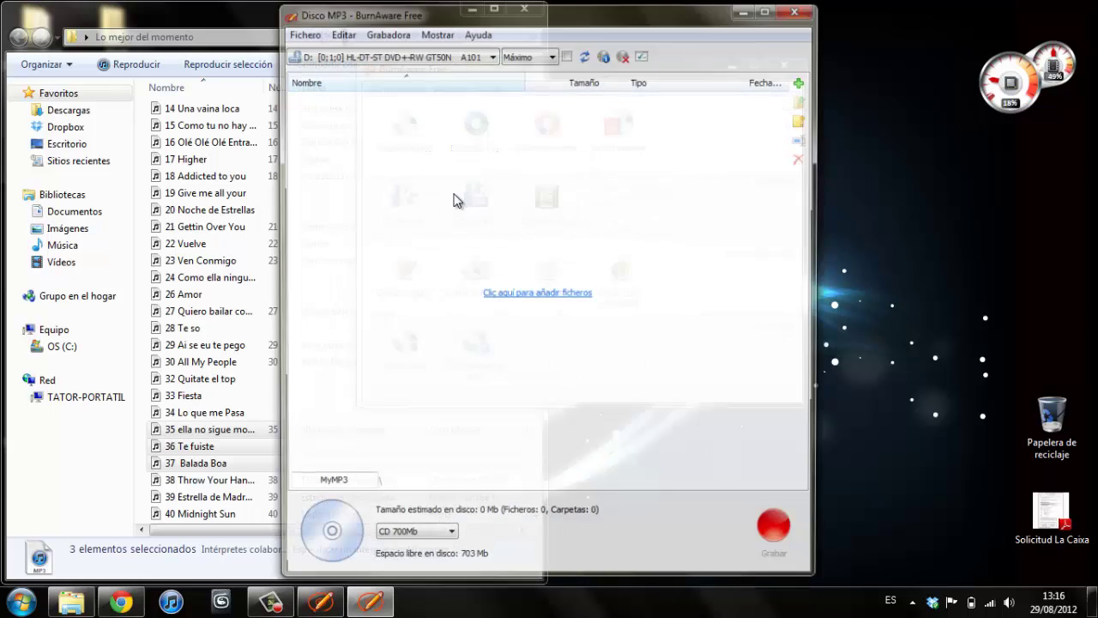
drag(508, 13, 1094, 68)
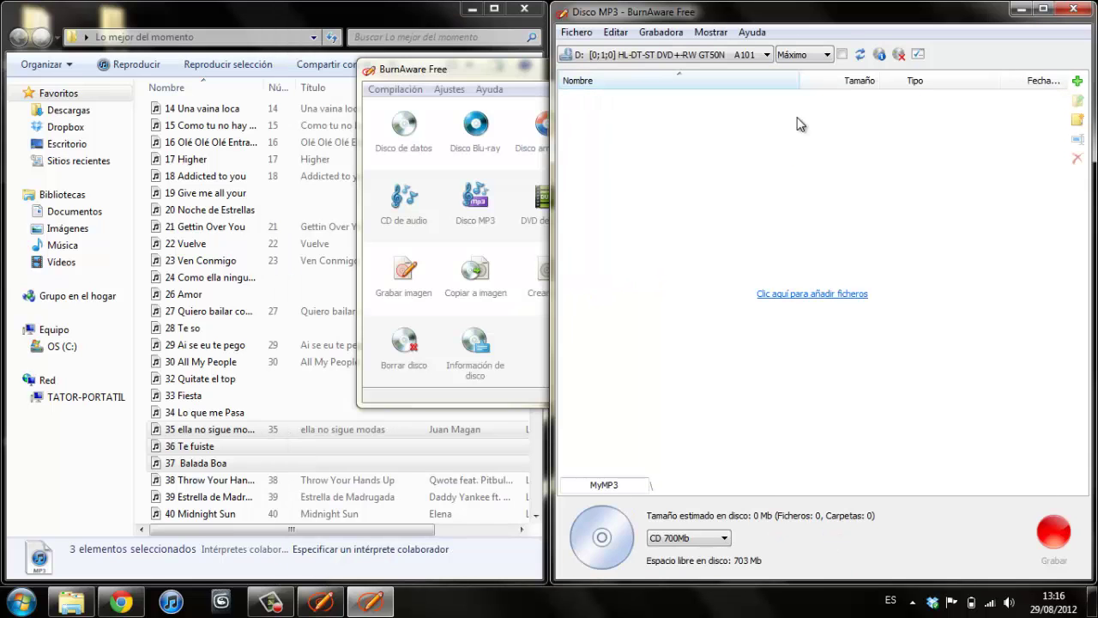
click(276, 32)
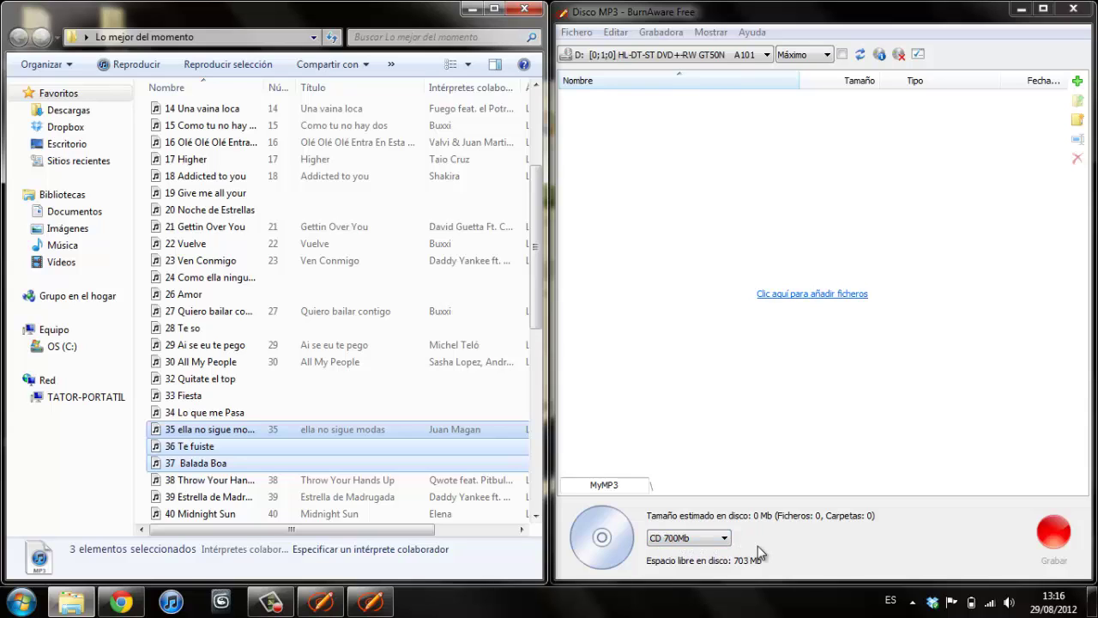
click(721, 541)
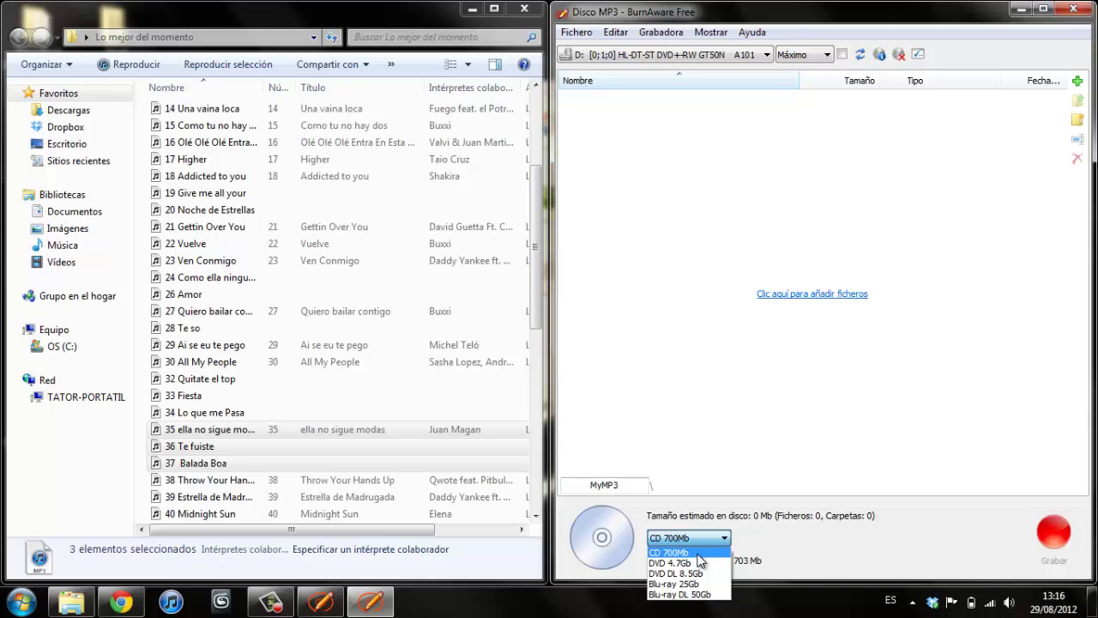
click(698, 554)
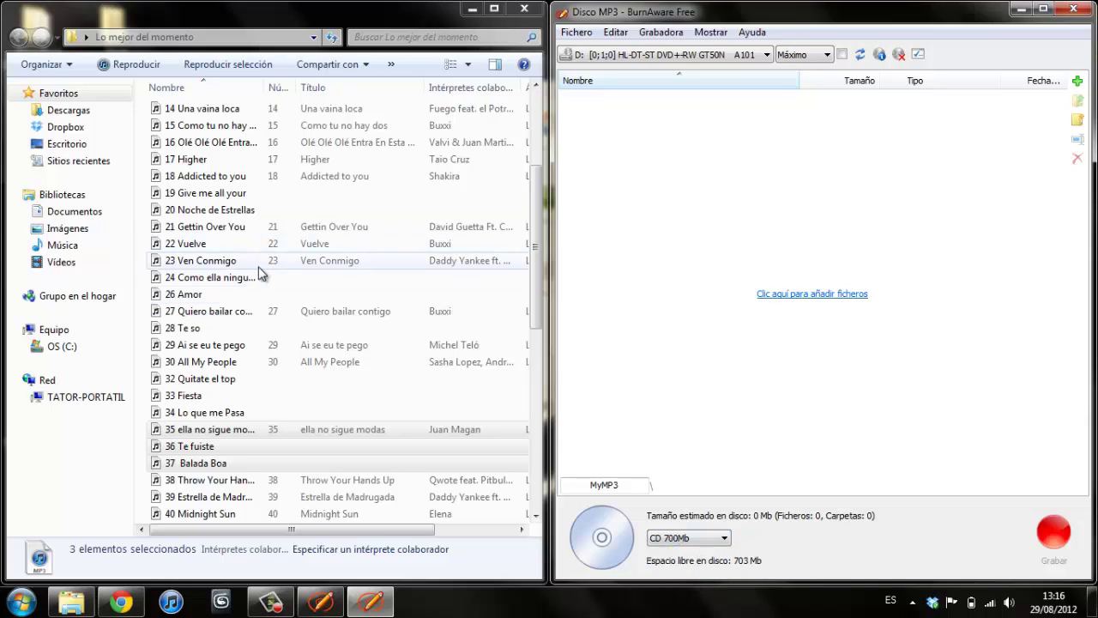
Add all the folder's songs, from 01 Dime que me quieres through 66 Stereo Hearts, to the MP3 disc and review the resulting list
click(344, 327)
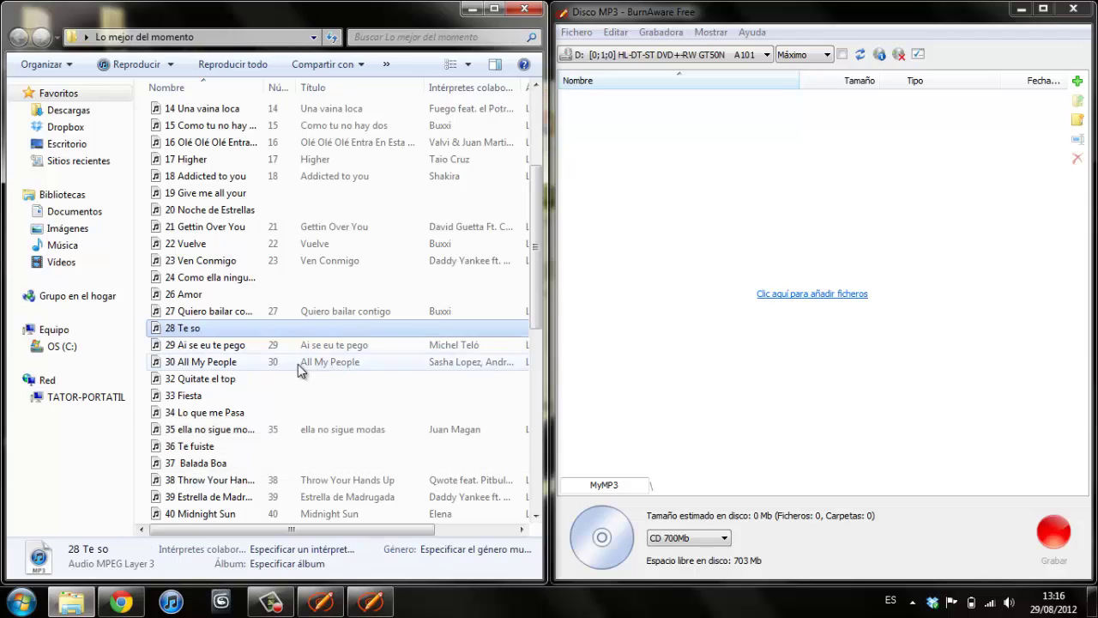
scroll(297, 364, up, 4)
click(209, 114)
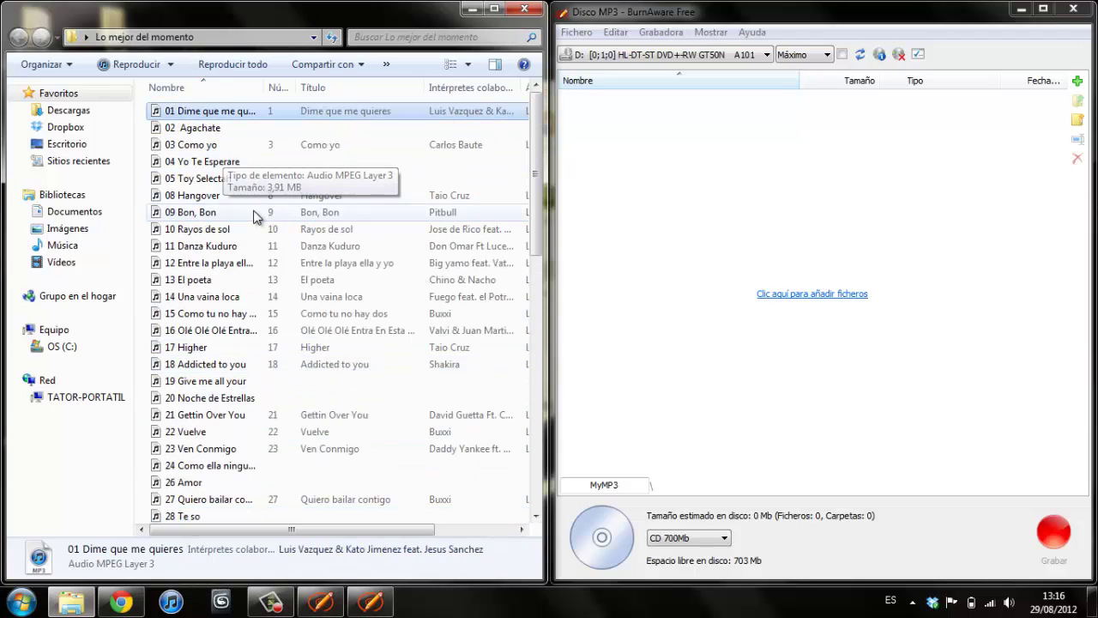
scroll(224, 369, down, 14)
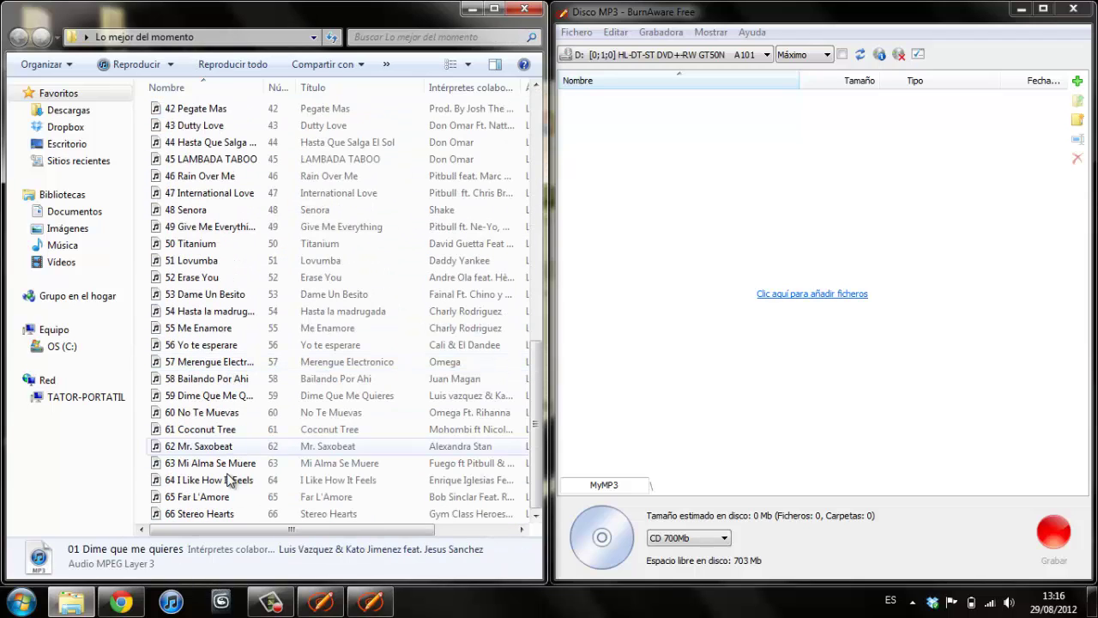
shift+click(216, 513)
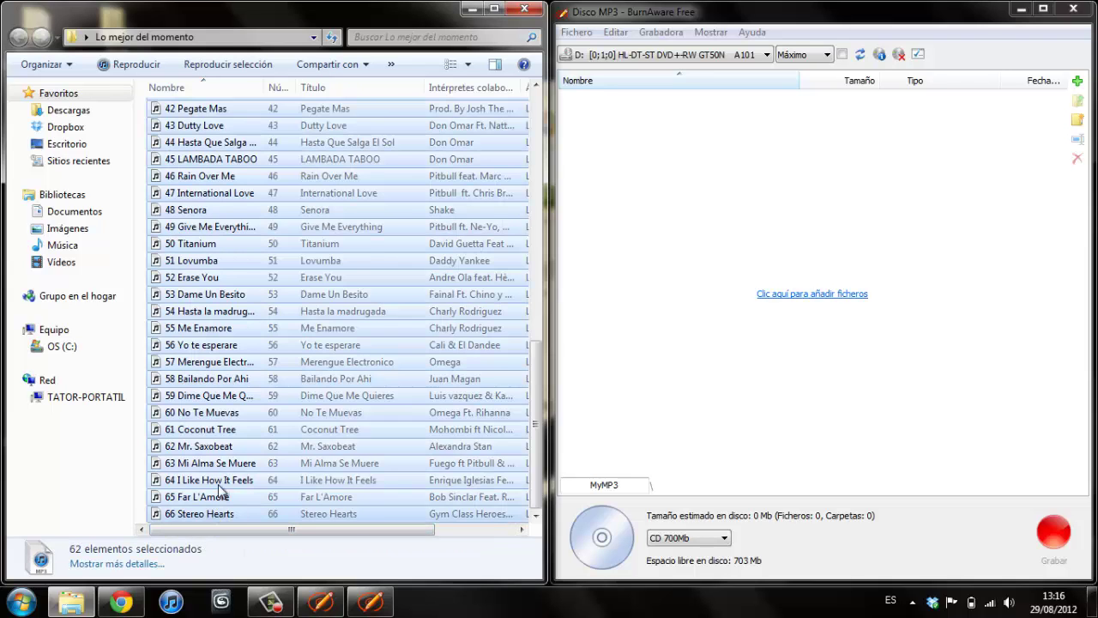
drag(171, 125, 753, 167)
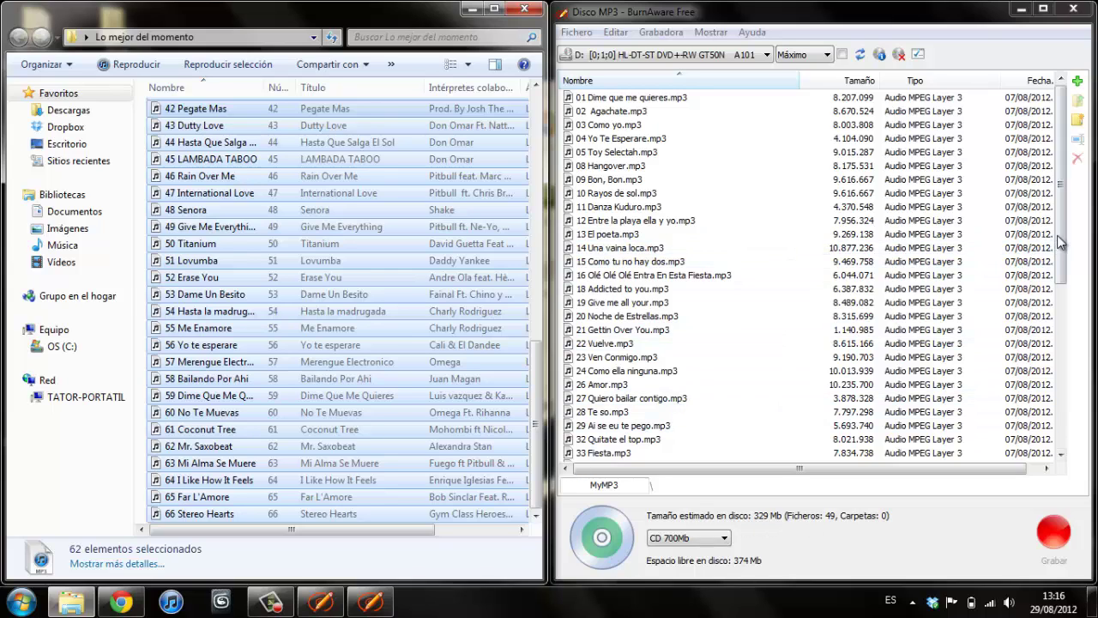
drag(1061, 257, 1061, 447)
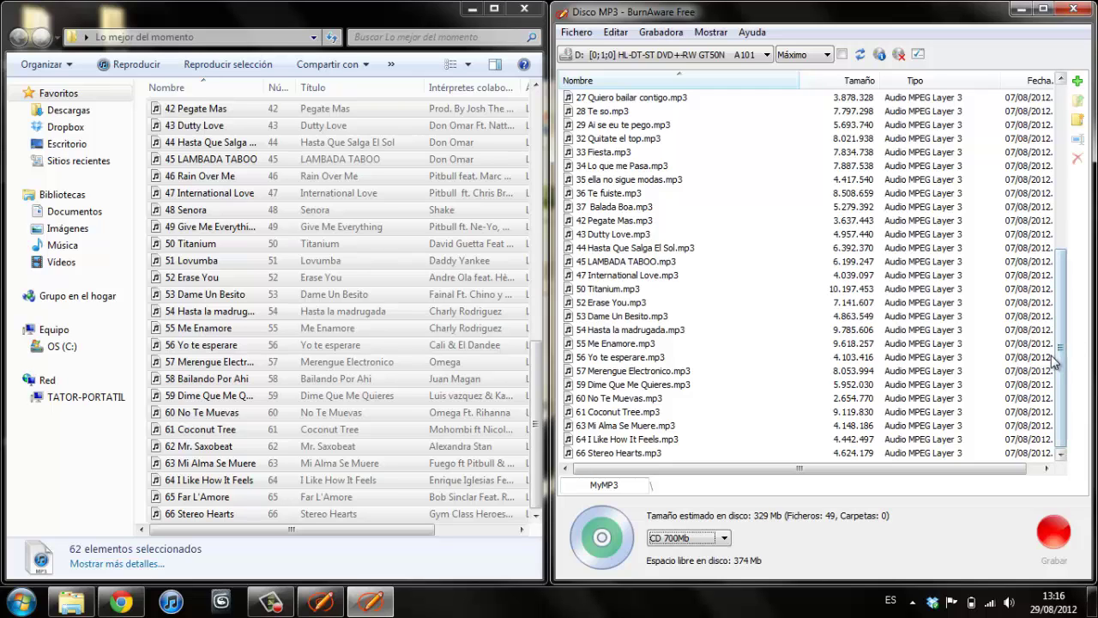
drag(1058, 363, 1057, 188)
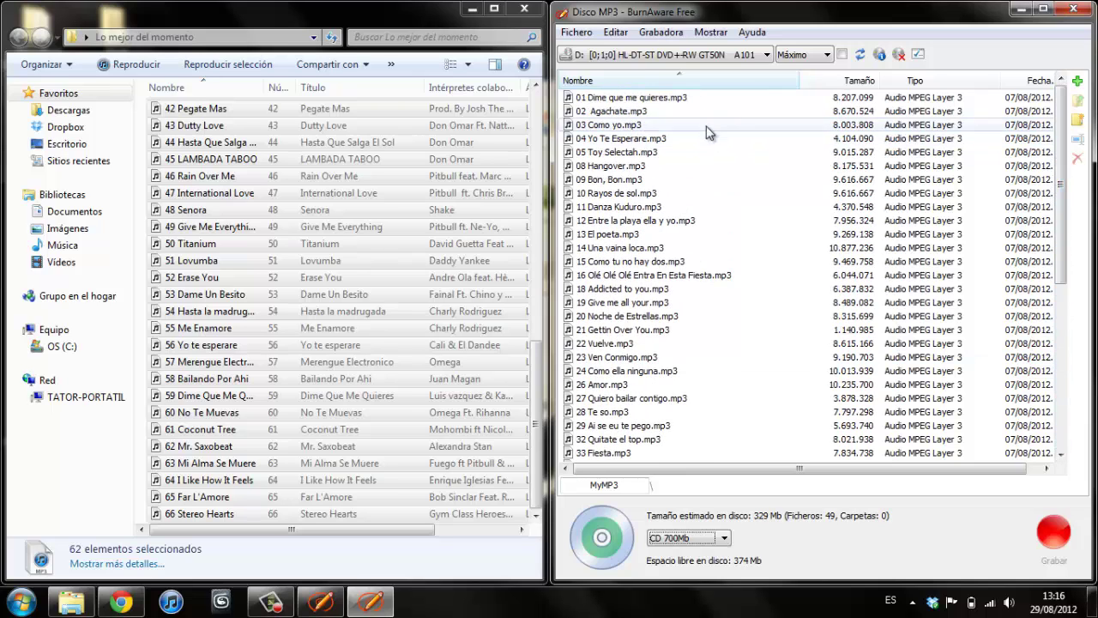
Set the MP3 disc's burn speed to 16x and close the song folder and the compilation window
click(827, 56)
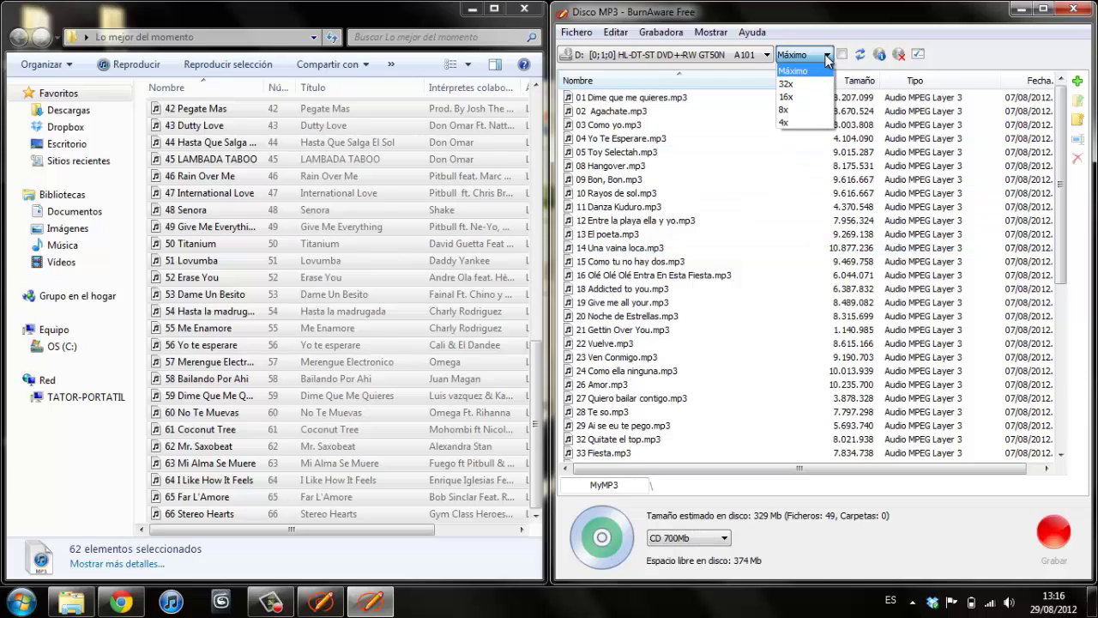
click(790, 96)
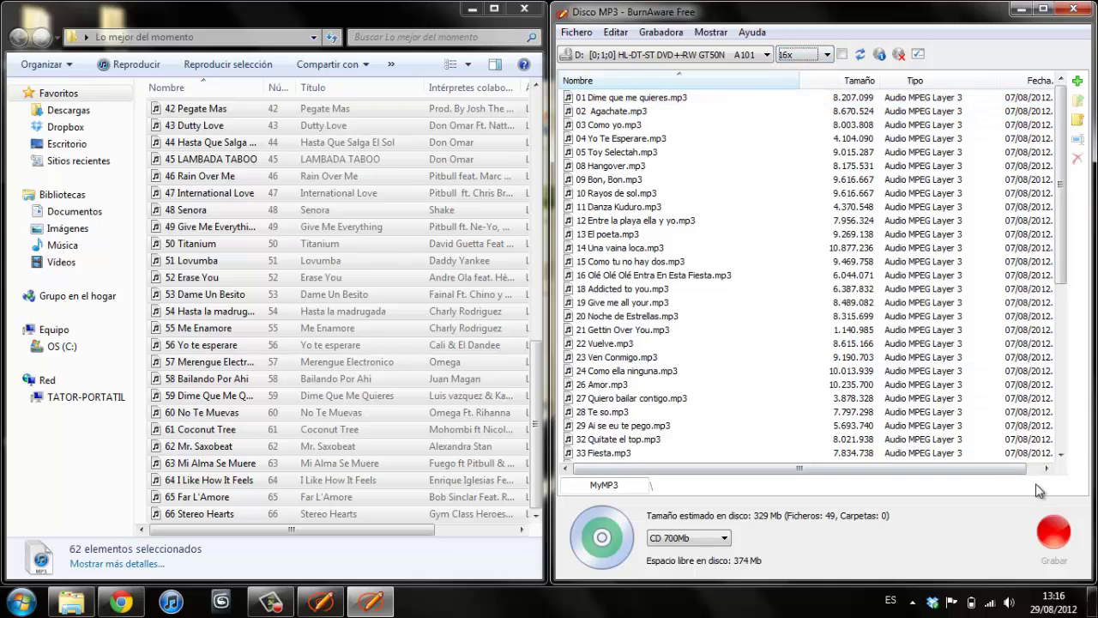
click(524, 9)
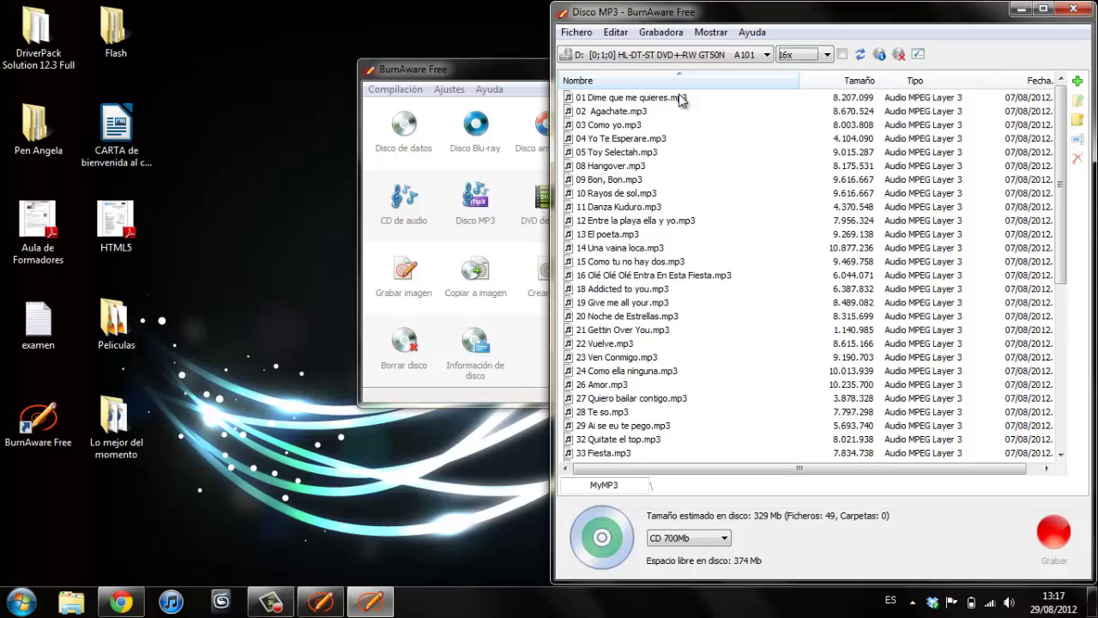
click(1082, 10)
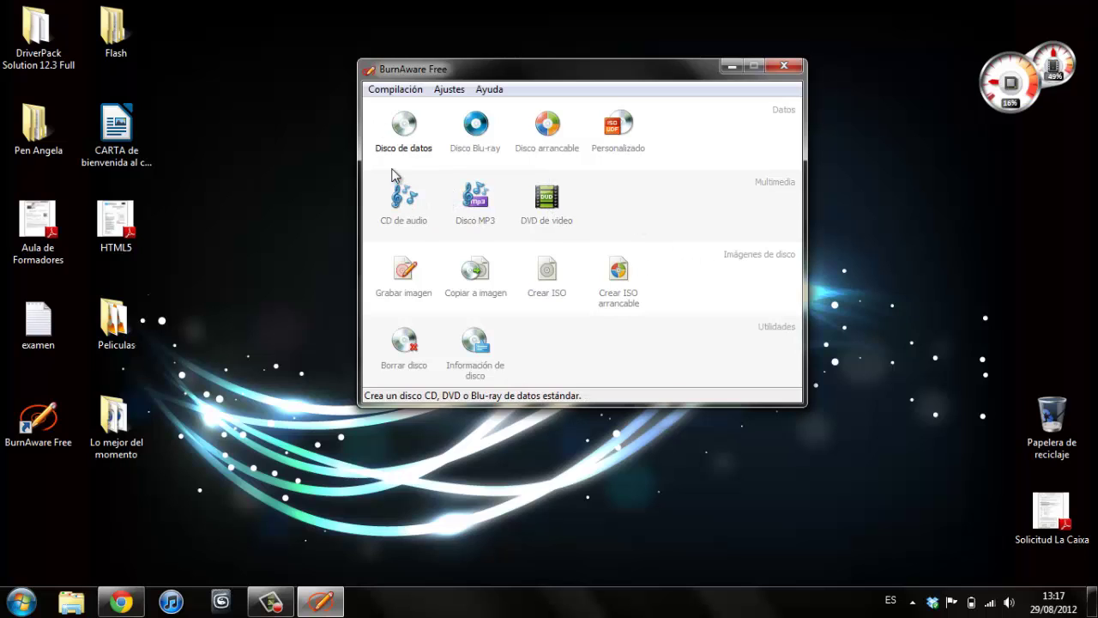
Start a data disc compilation docked to the right half of the desktop and keep its capacity at DVD 4.7Gb
click(401, 127)
drag(489, 24, 764, 12)
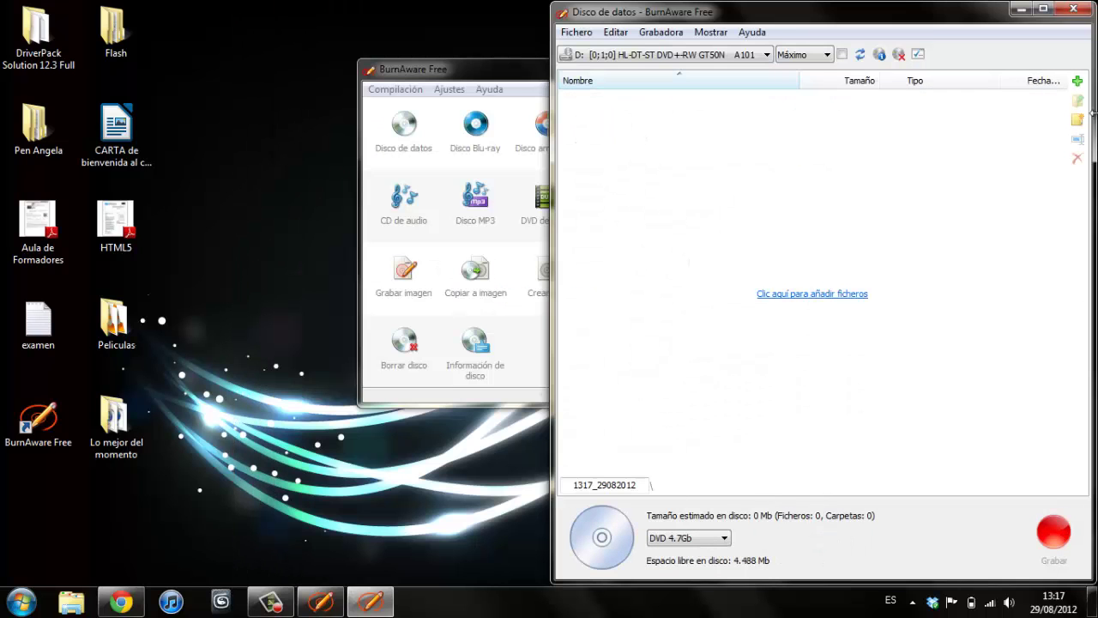
click(724, 540)
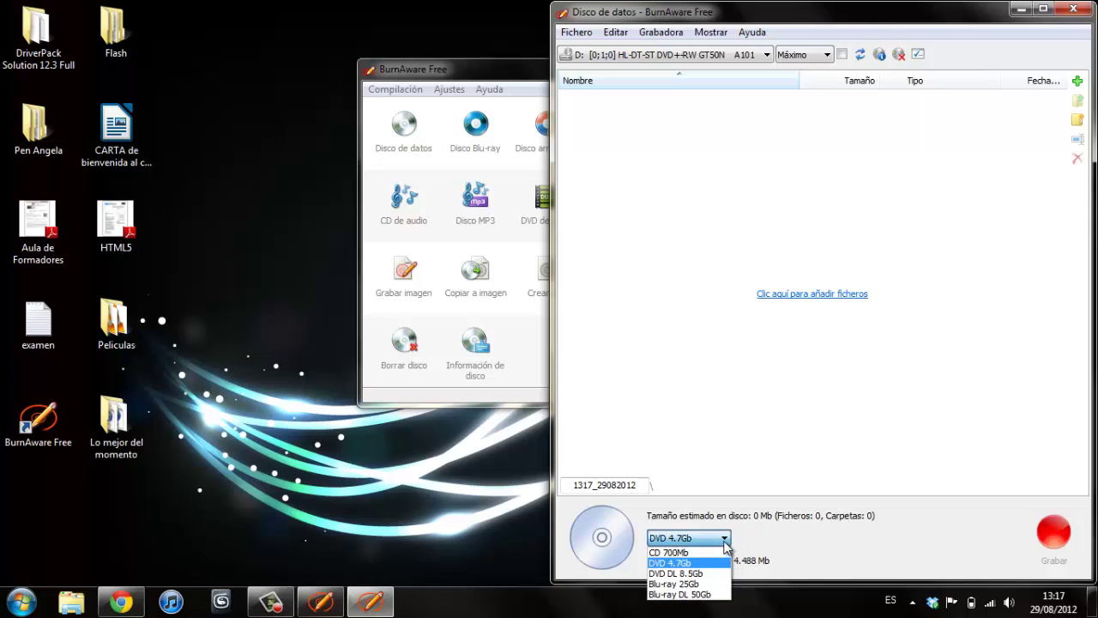
click(701, 566)
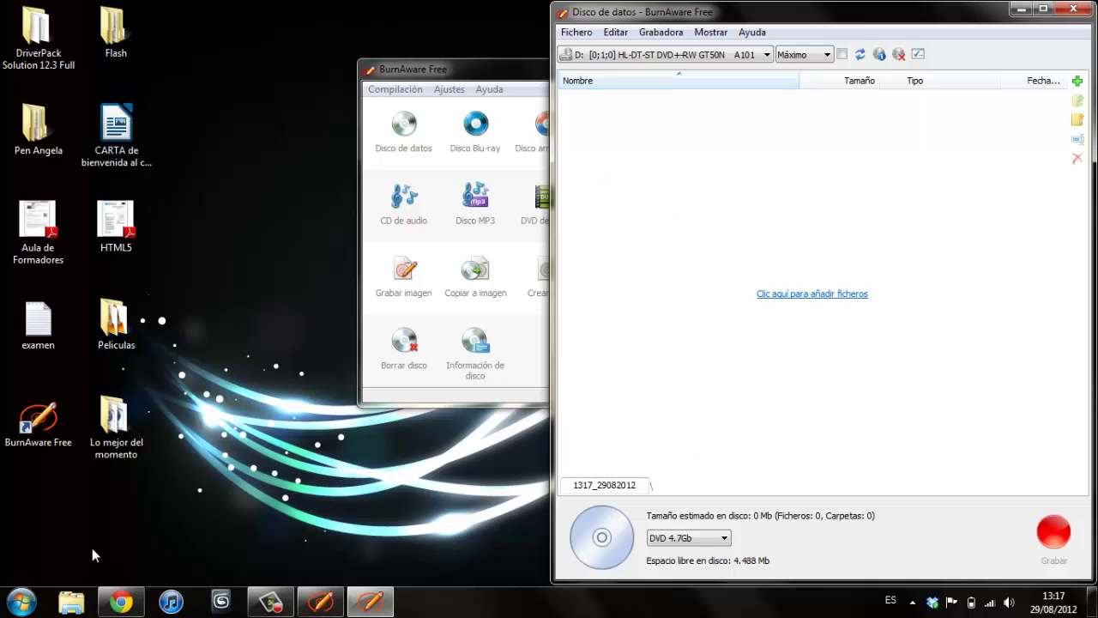
Open the Vídeos library beside the compilation and add the Tomb Raider video to the data disc
click(71, 603)
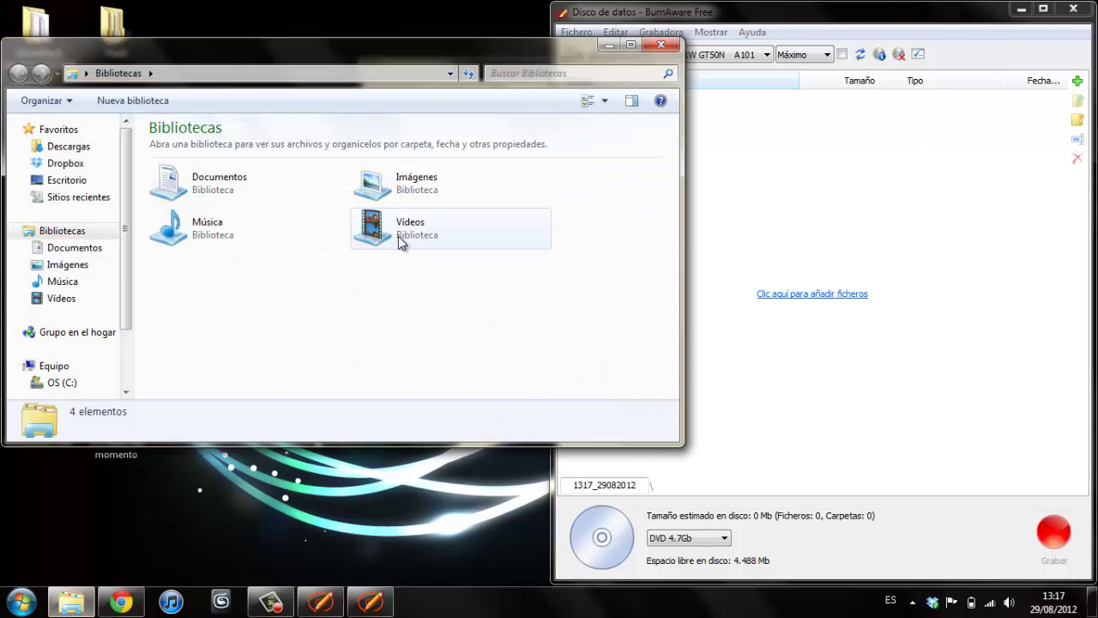
double_click(398, 236)
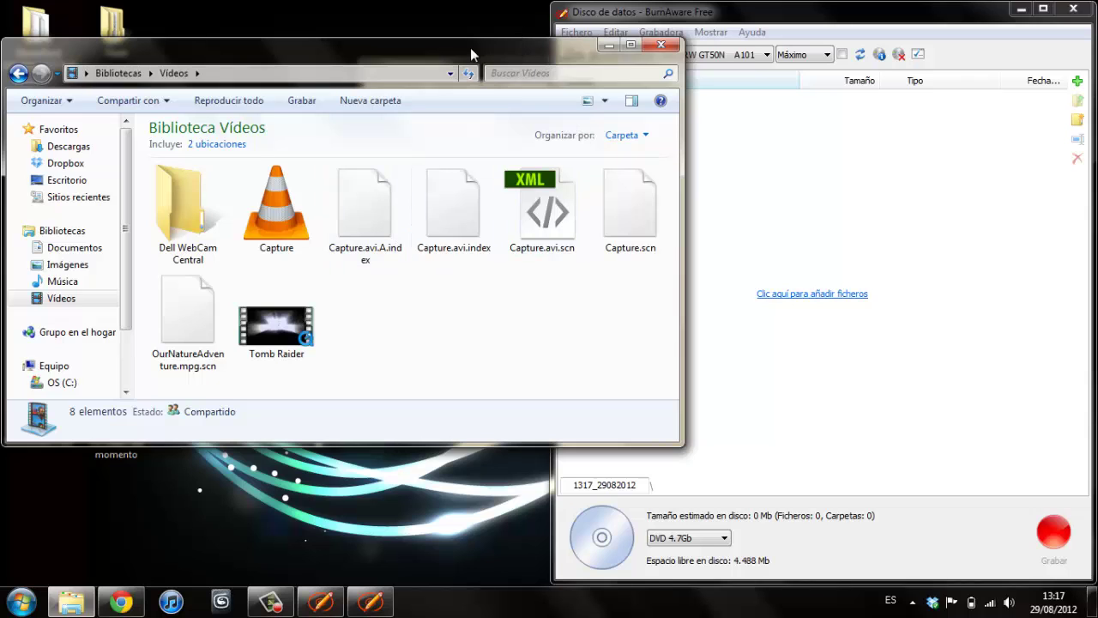
drag(471, 47, 5, 52)
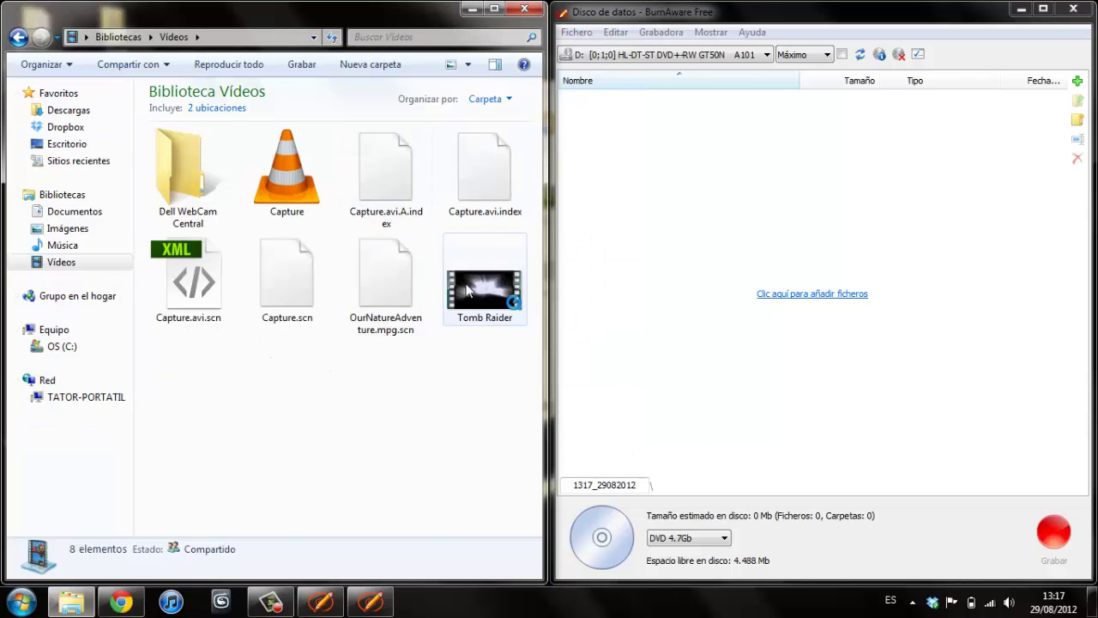
click(468, 292)
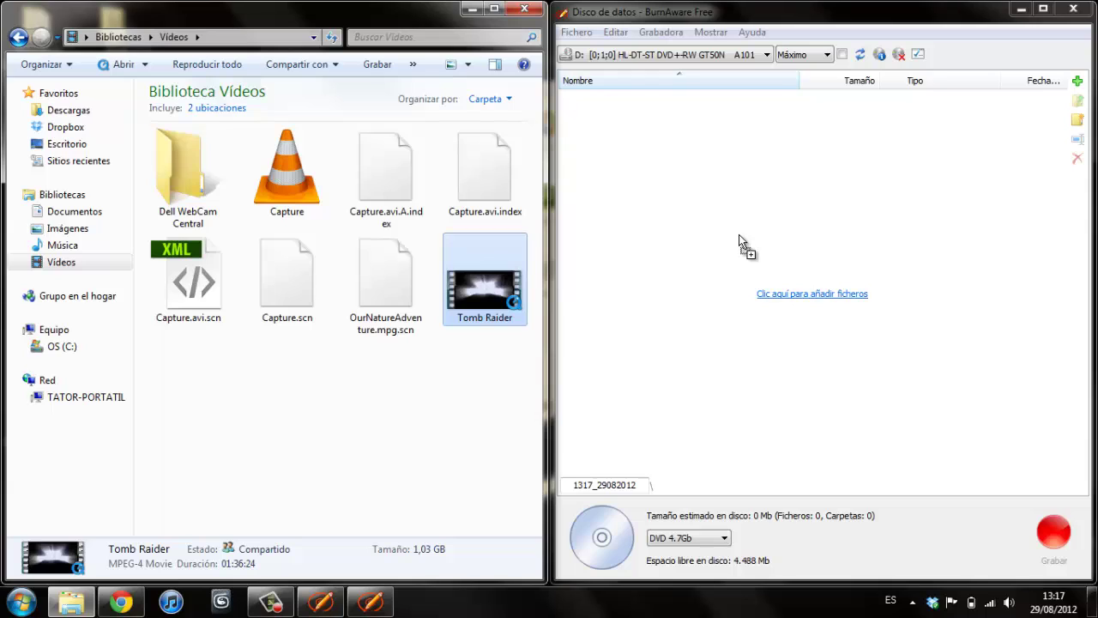
drag(739, 235, 740, 235)
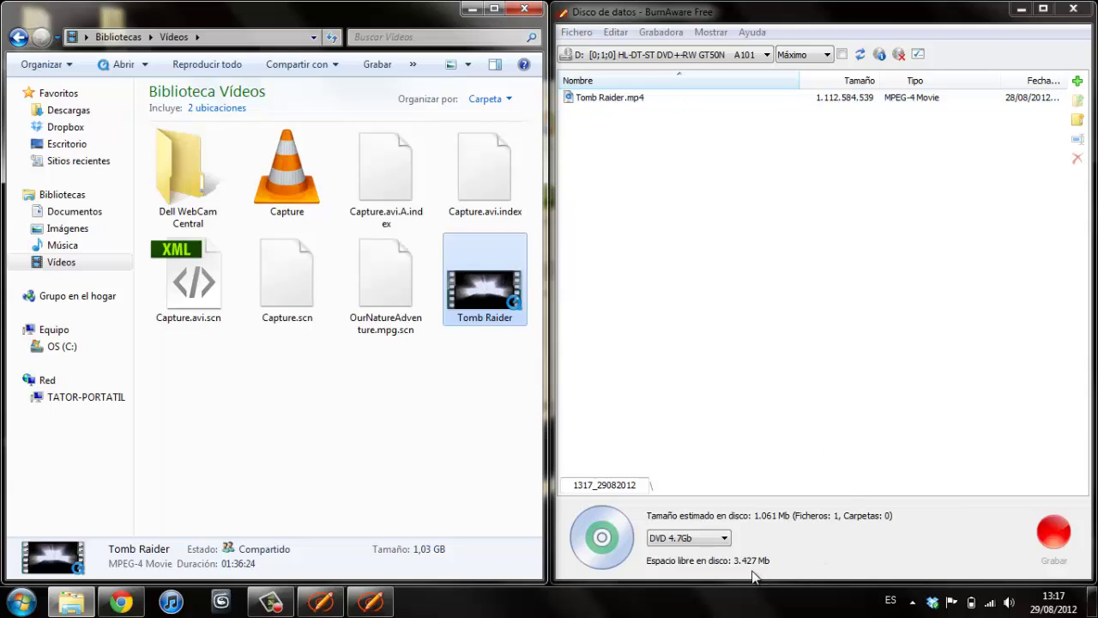
Set the data disc's burn speed to 16x and close the video library, the compilation and the main BurnAware window
click(806, 54)
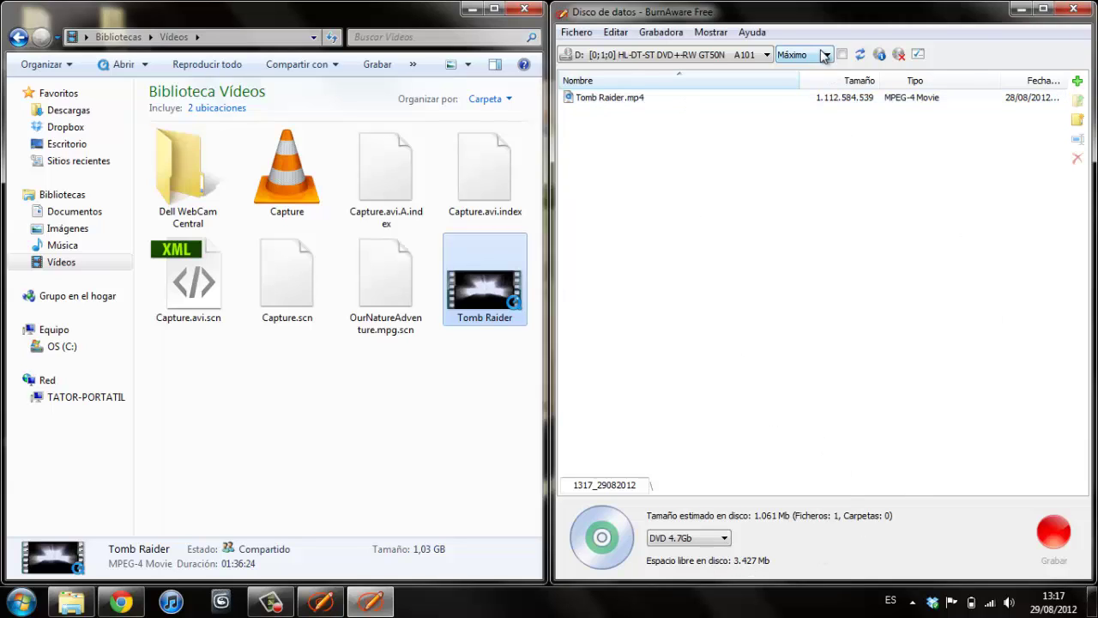
click(790, 93)
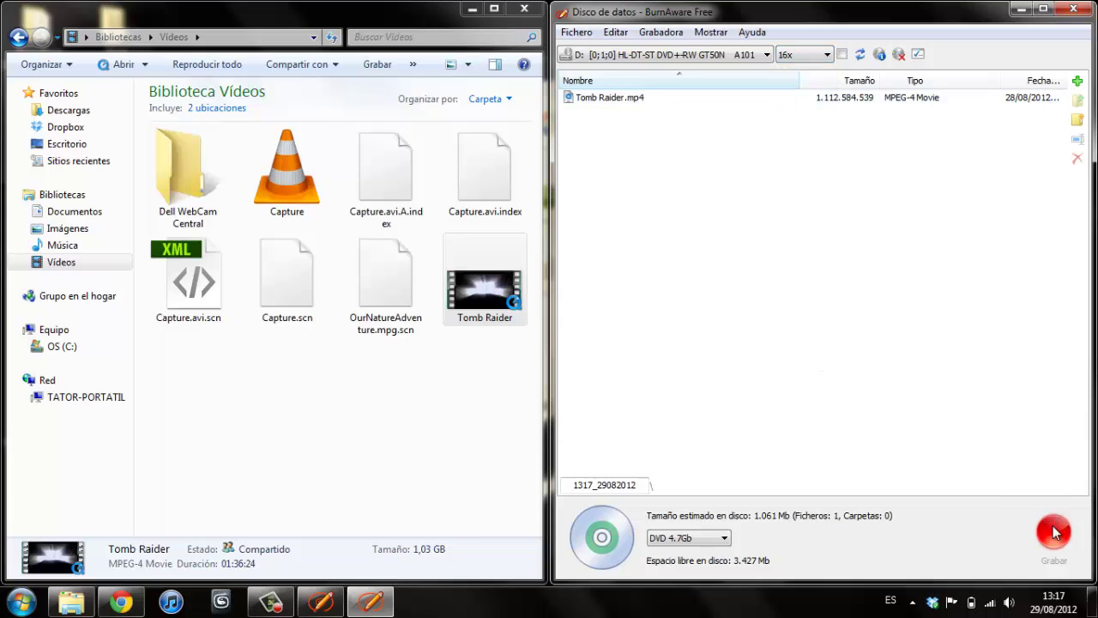
click(524, 9)
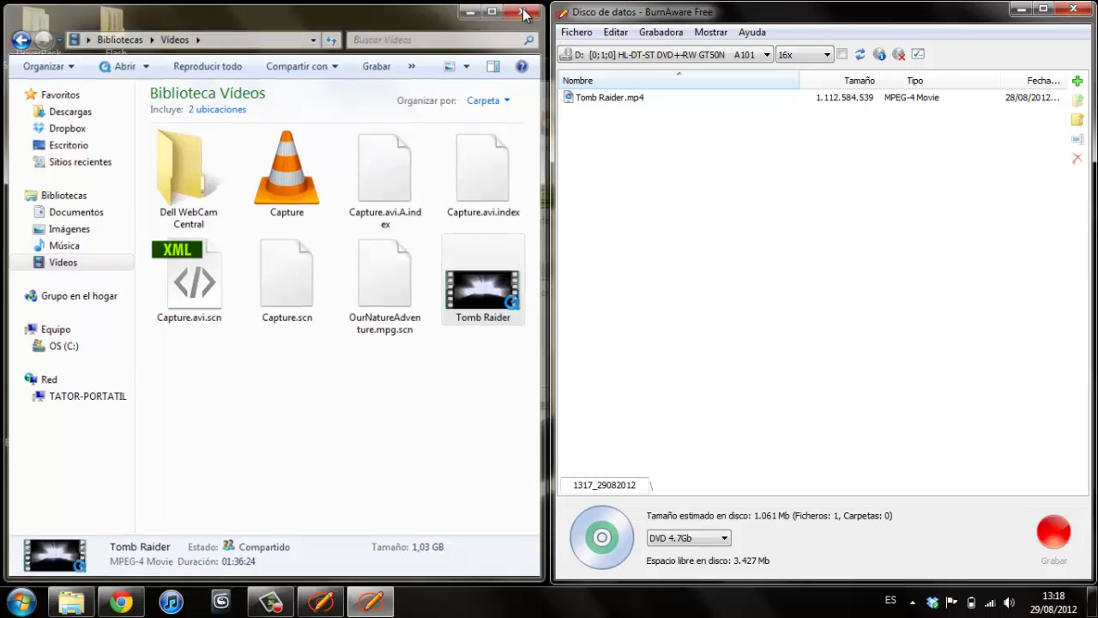
click(1075, 10)
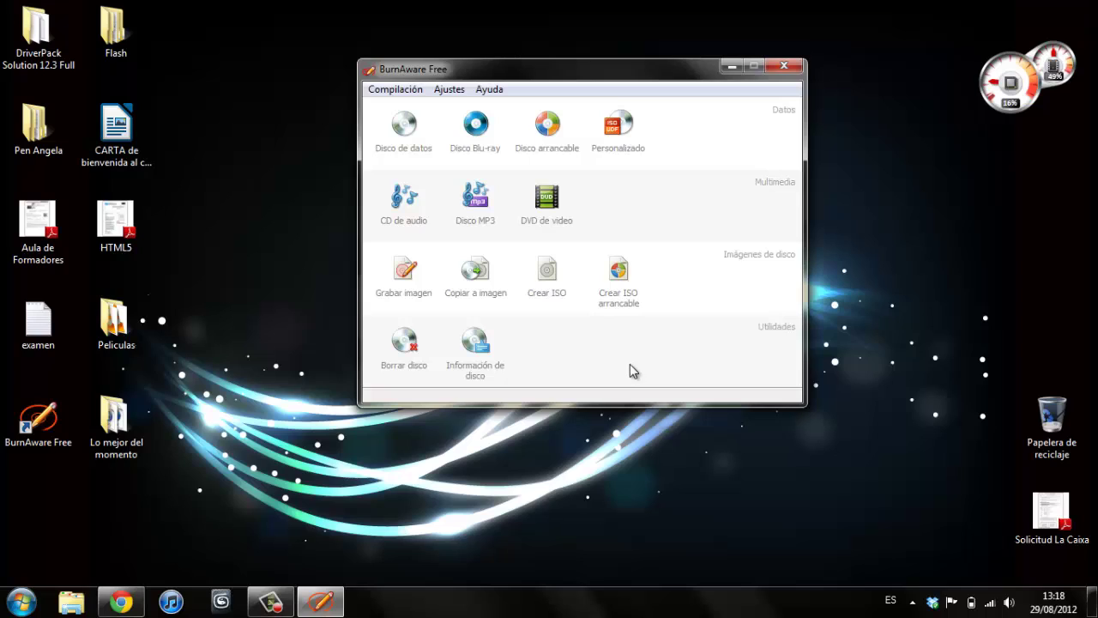
click(783, 67)
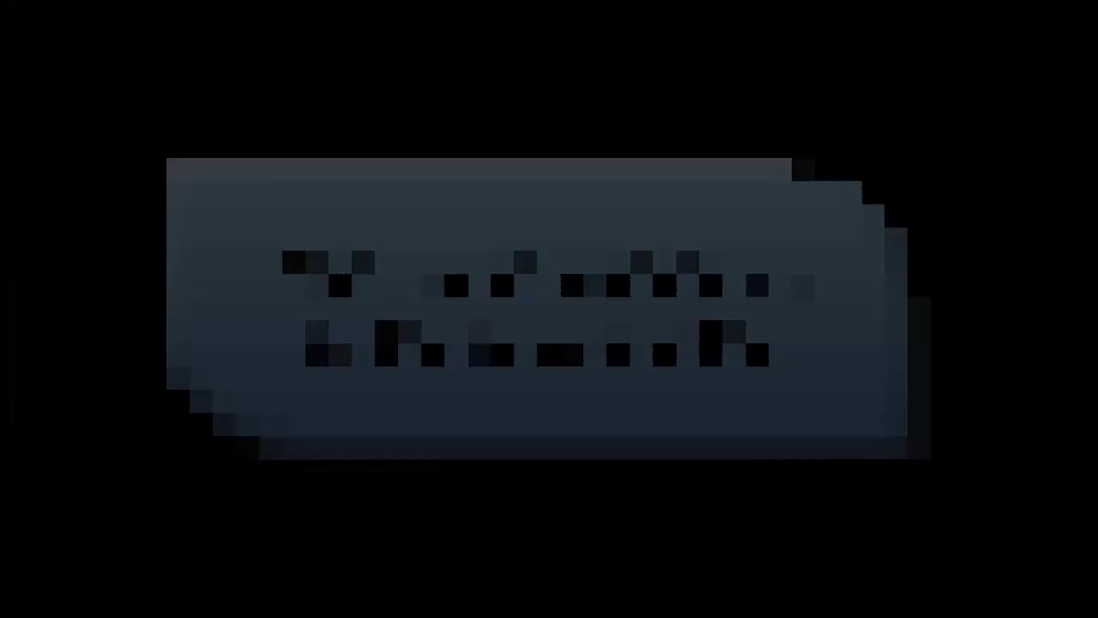